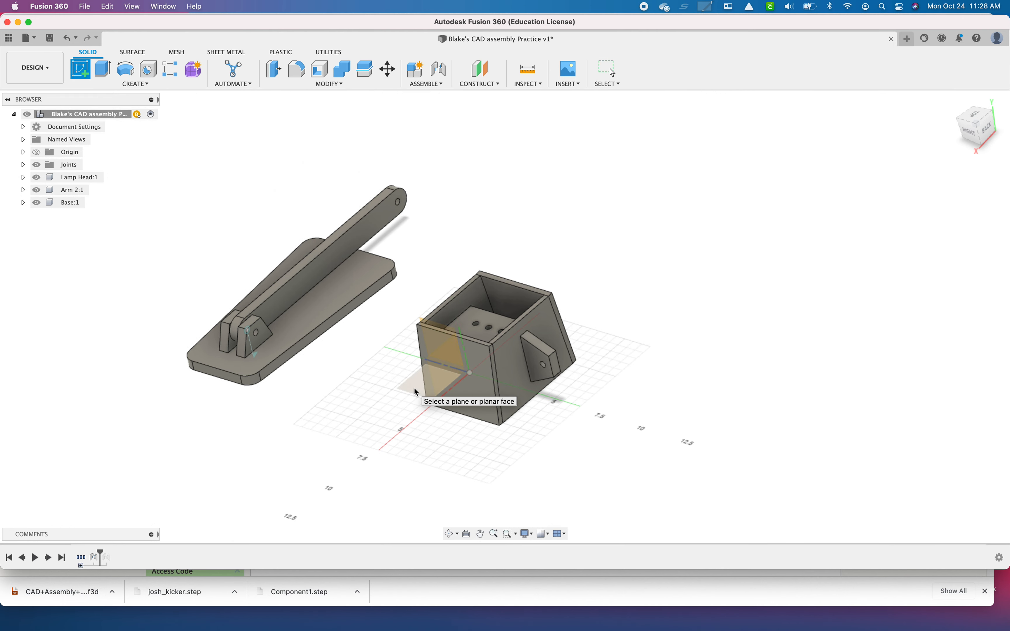
Start a sketch on the horizontal origin plane and draw a two-point rectangle about 19.5 by 2.5 in between the lamp head and base
click(416, 391)
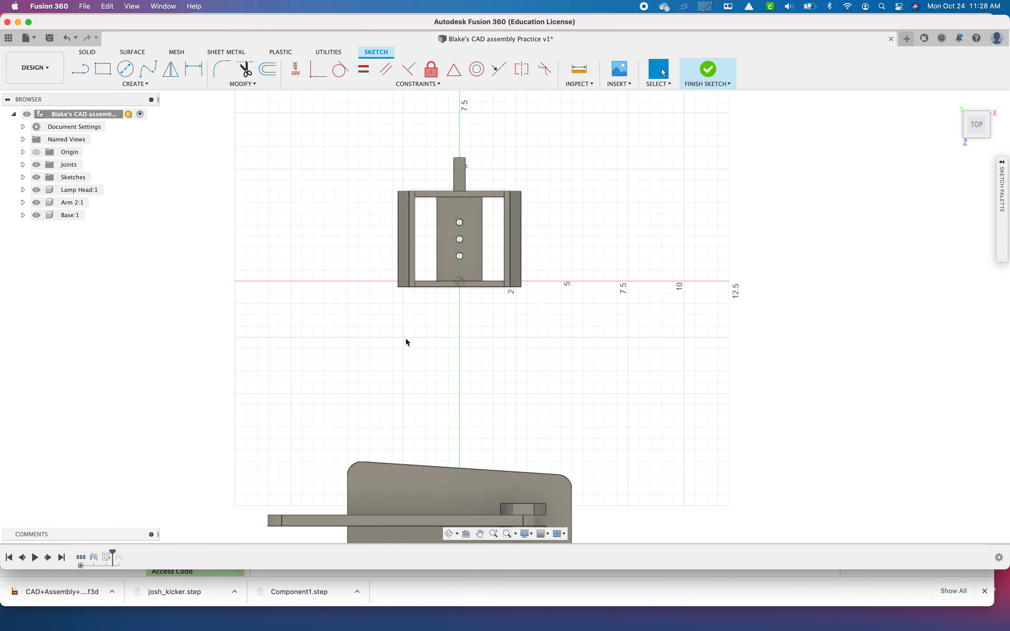
scroll(370, 346, down, 3)
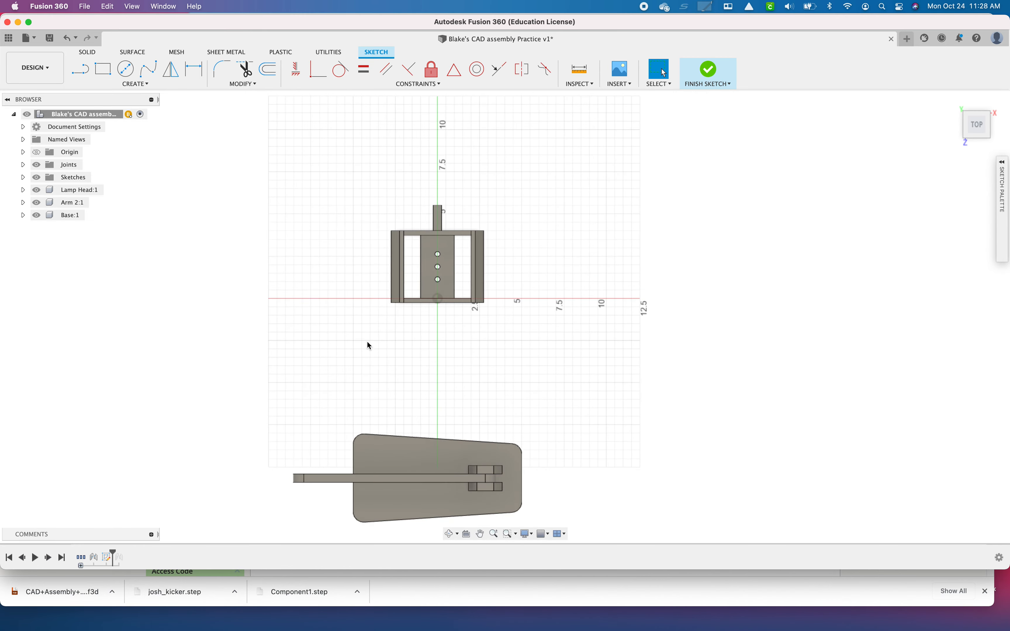
click(127, 71)
click(135, 85)
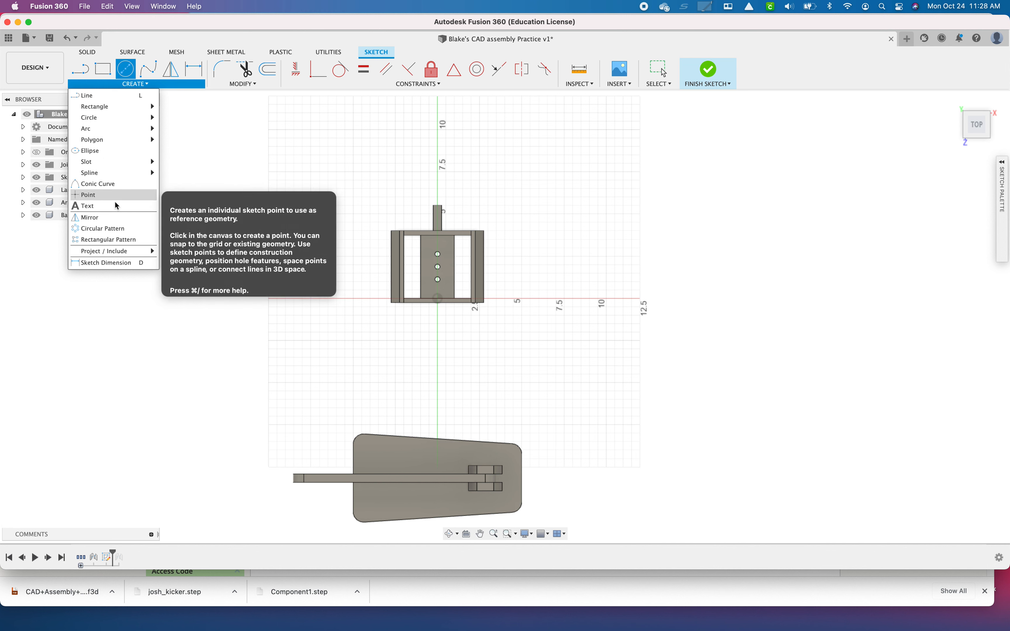
mouse_move(121, 107)
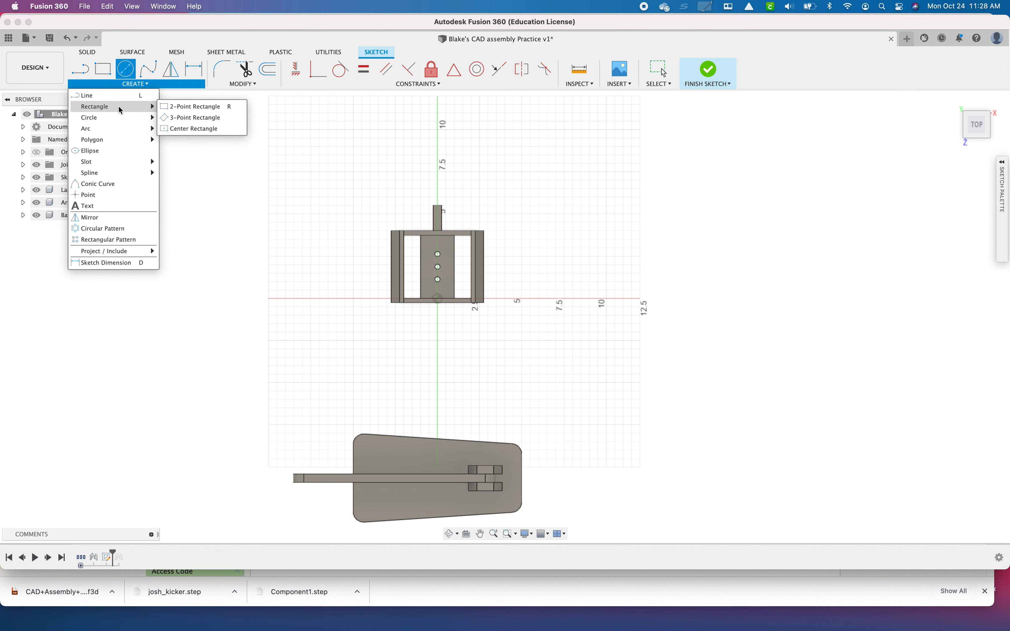
click(197, 106)
click(277, 349)
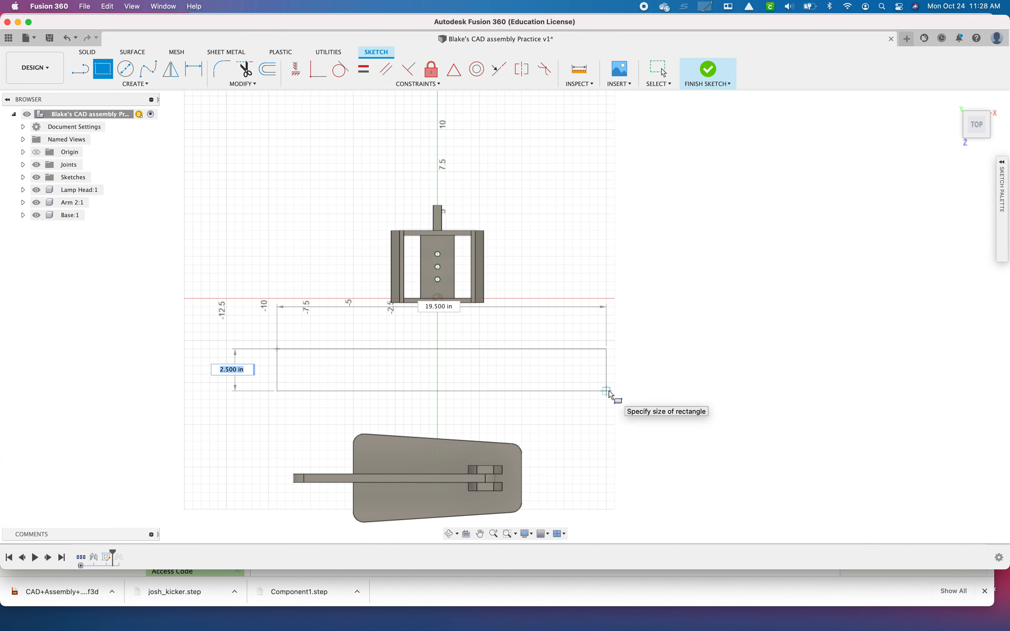
click(607, 392)
Dimension the rectangle to 8 in long and 1.25 in high
key(d)
click(540, 349)
click(543, 335)
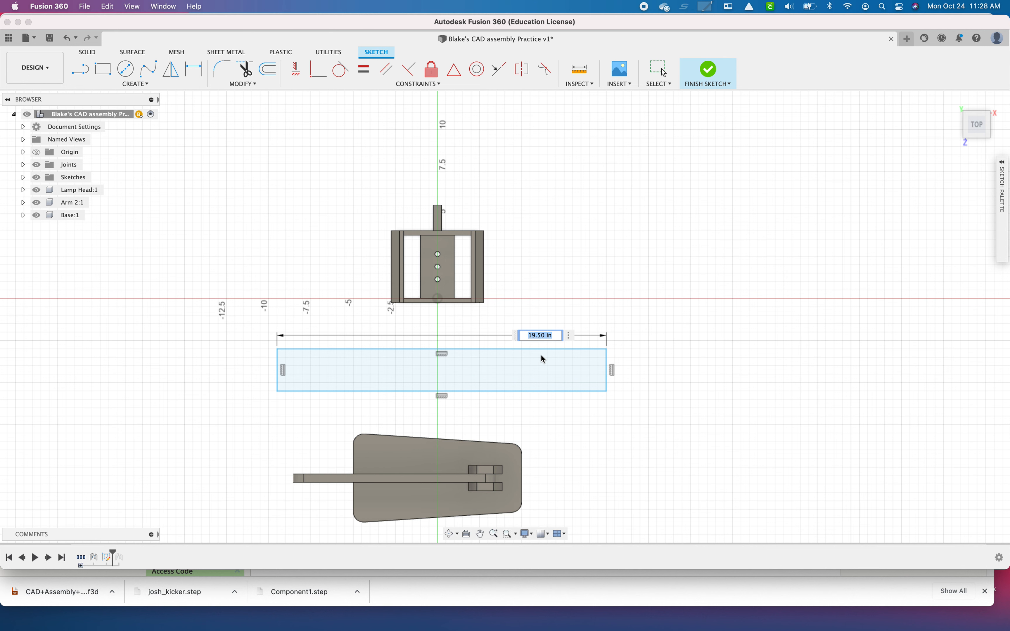
text(8)
key(Return)
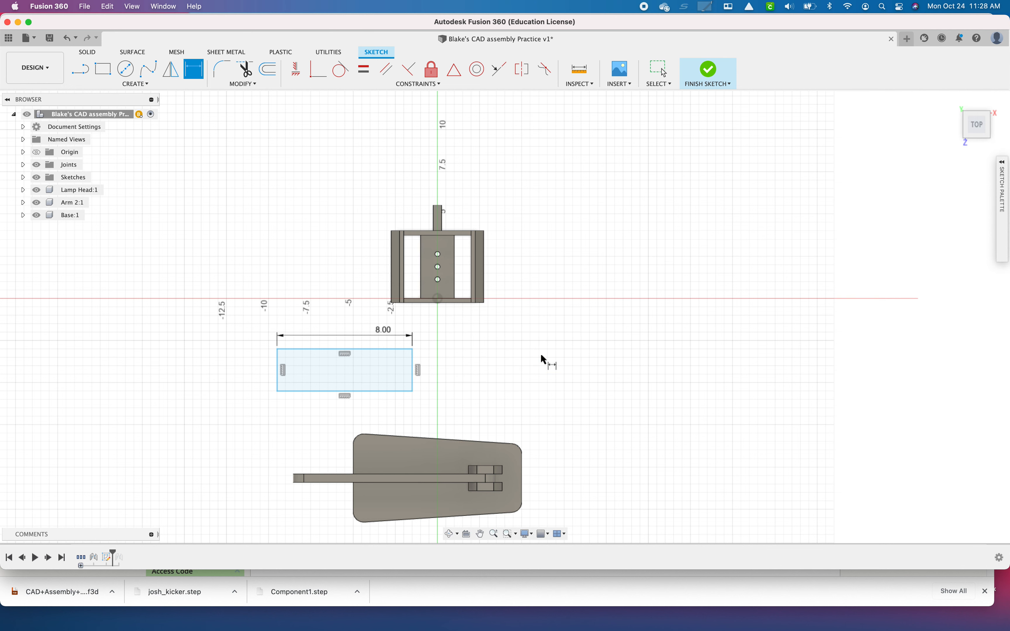
click(412, 370)
click(459, 368)
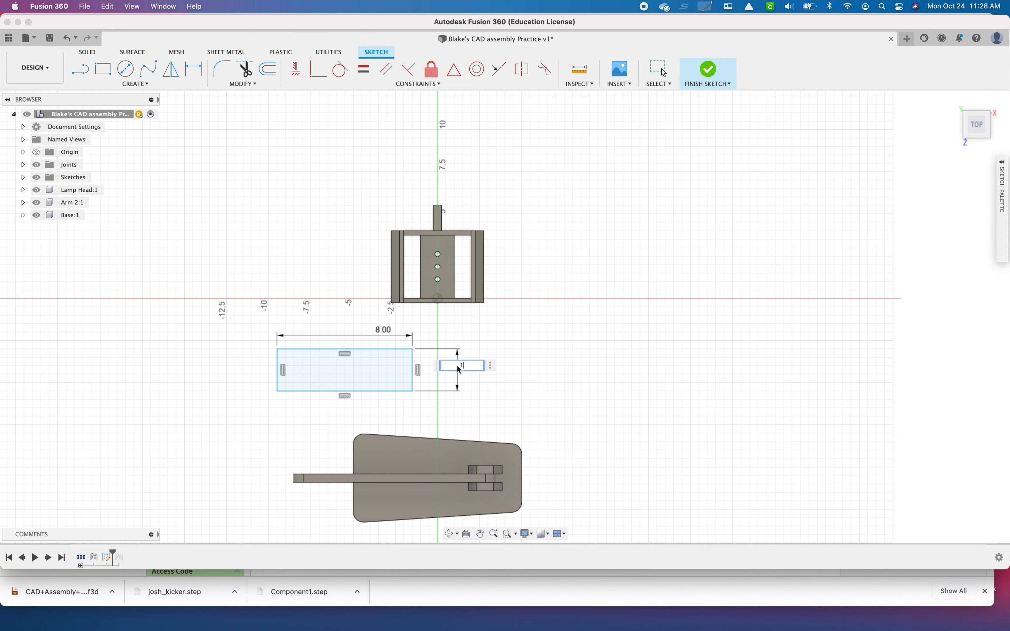
text(1)
key(Return)
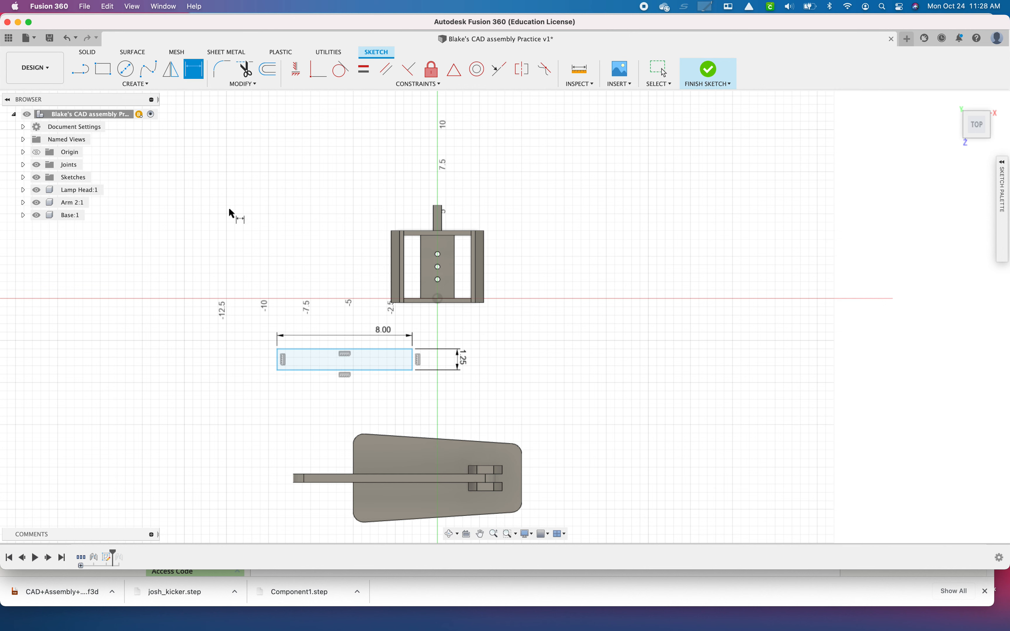
click(135, 83)
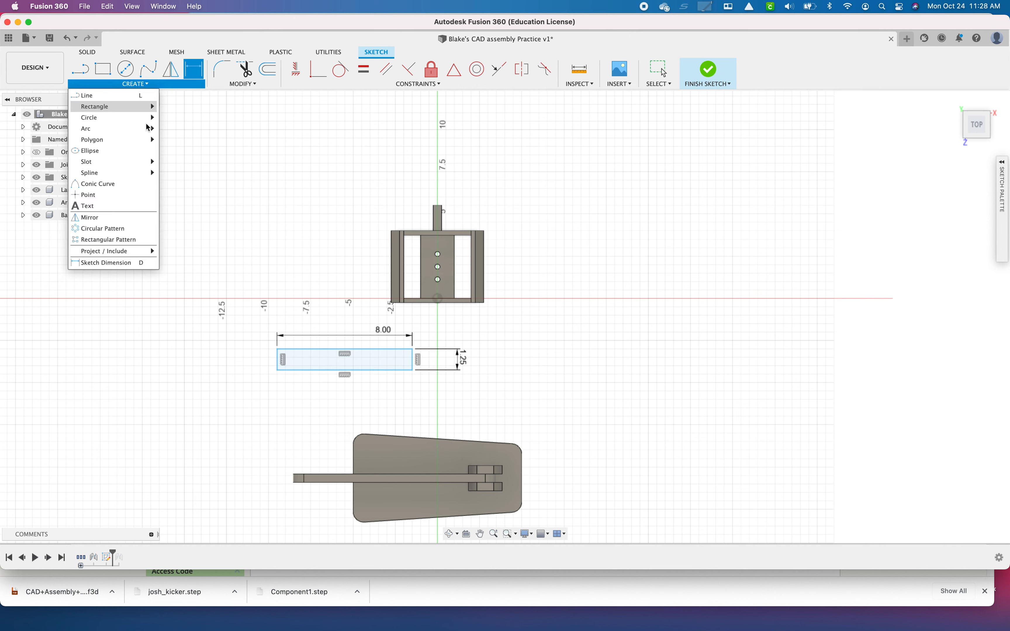
click(125, 263)
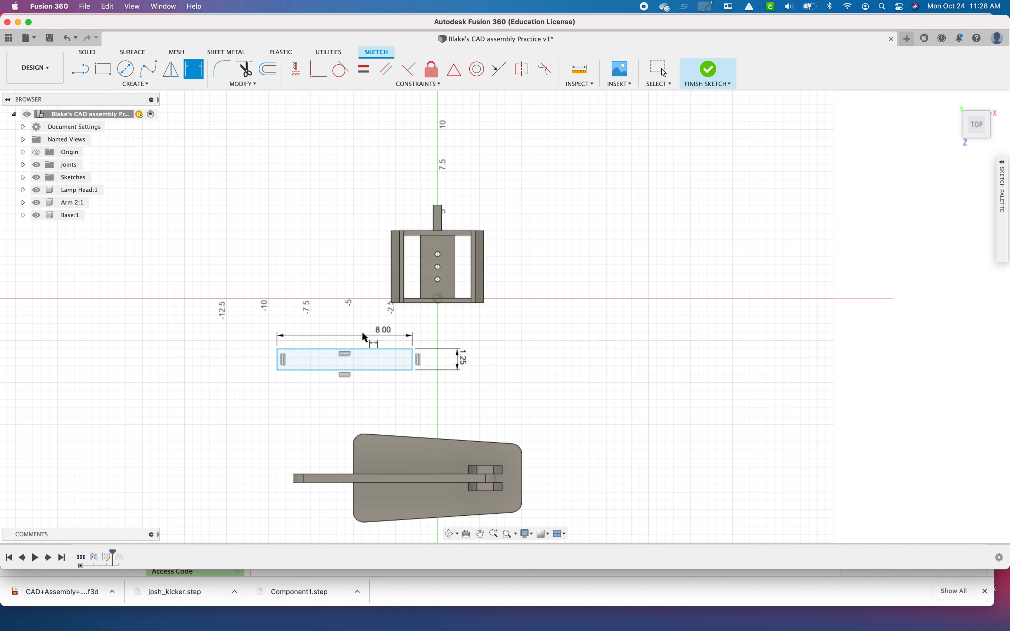
key(Escape)
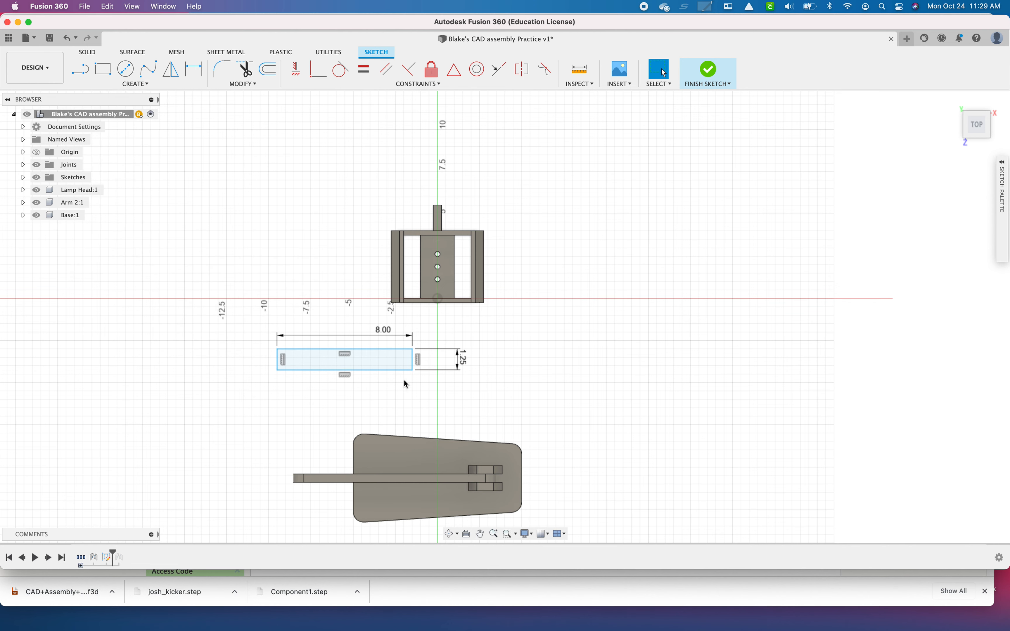
Draw a horizontal line connecting the midpoints of the rectangle's two short sides
scroll(359, 372, up, 5)
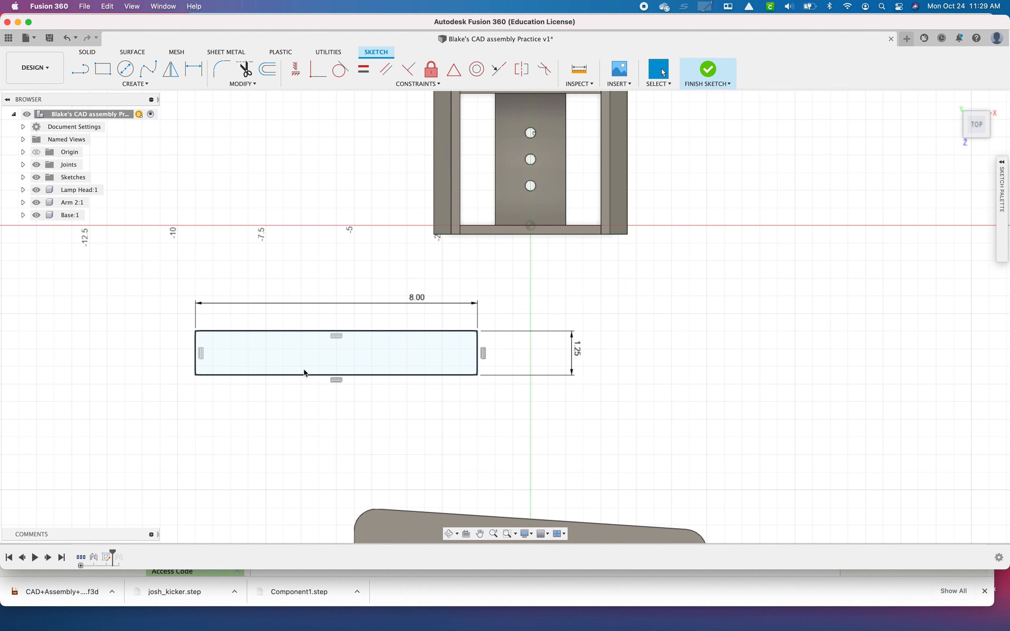
key(l)
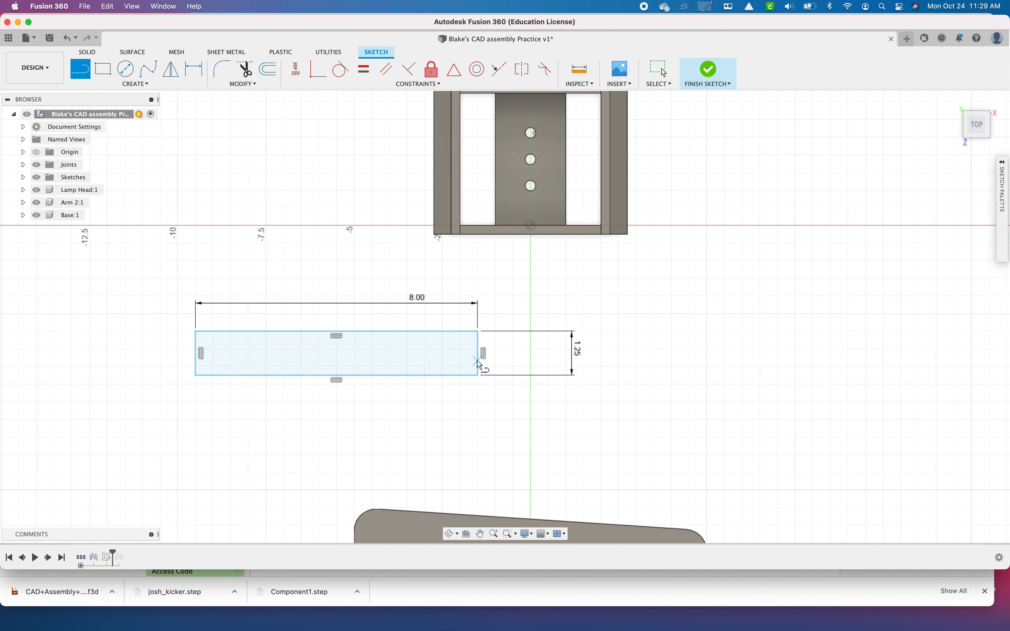
click(478, 355)
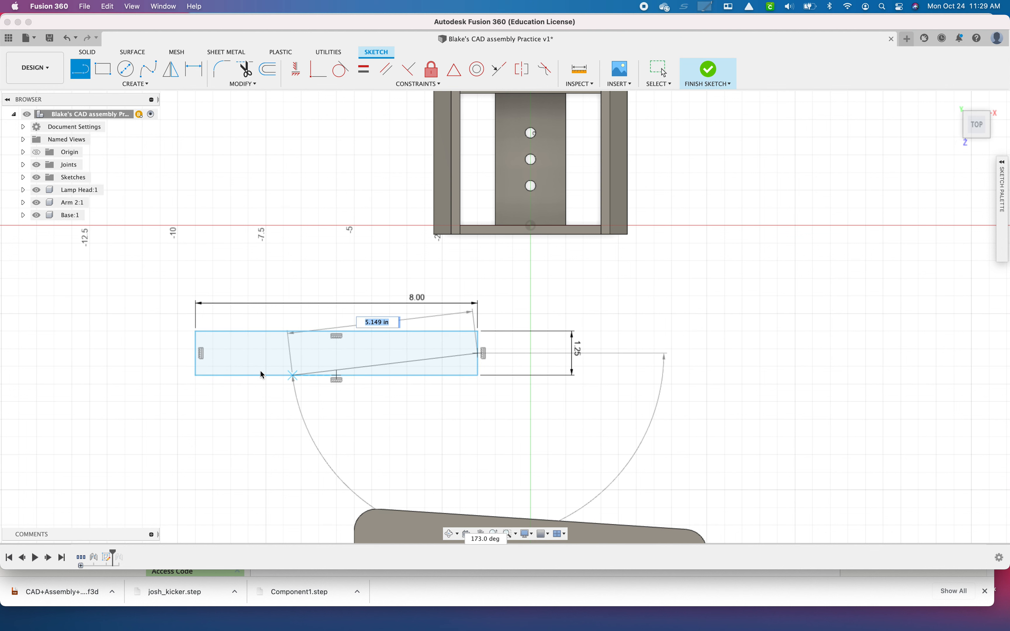
click(196, 357)
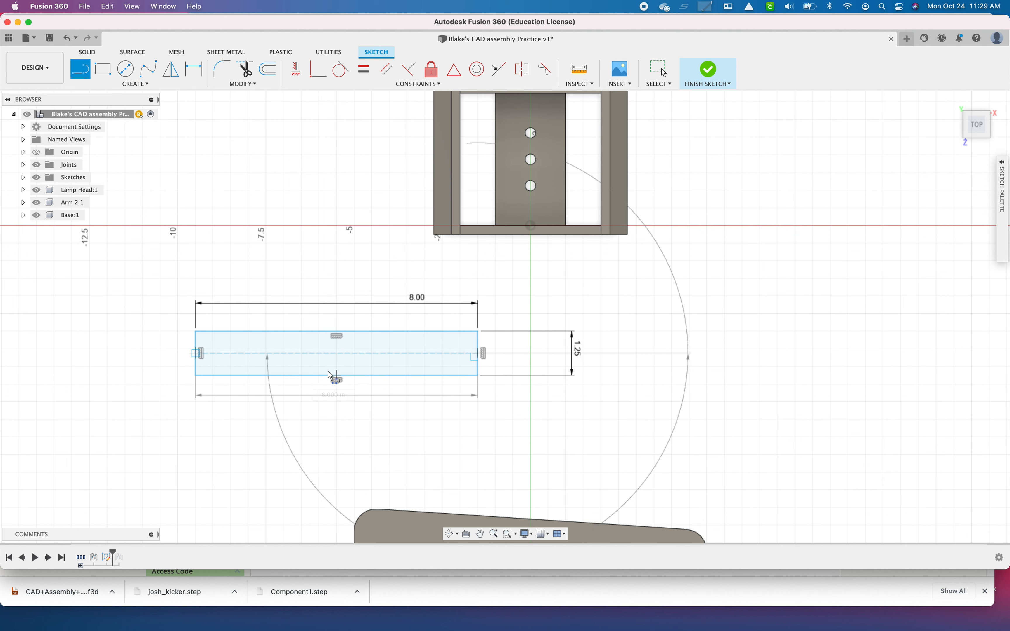
key(Escape)
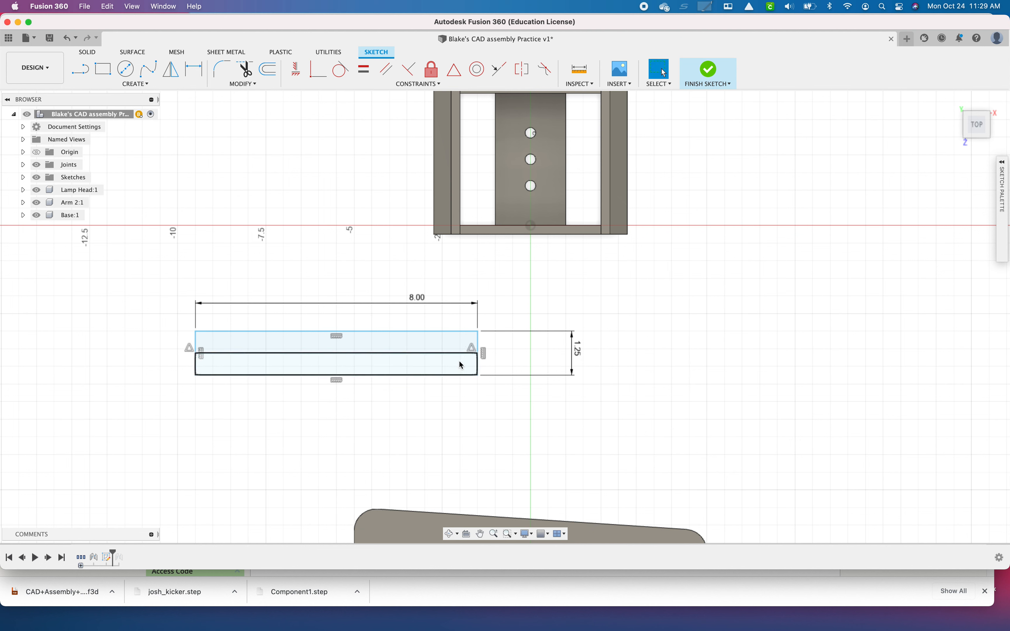
Convert the horizontal midline of the rectangle to a construction line
click(454, 354)
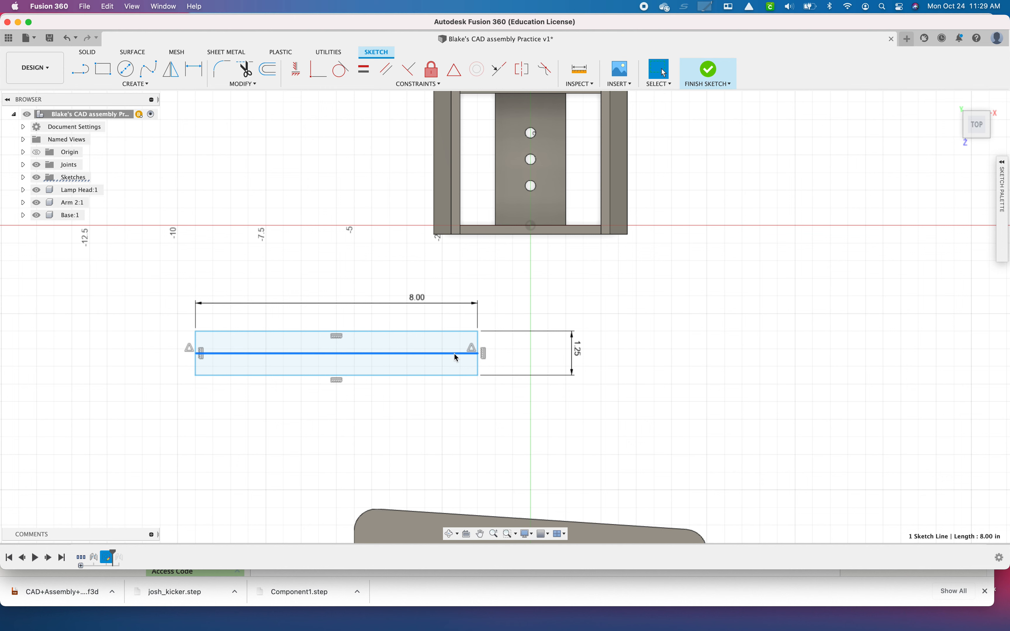
key(x)
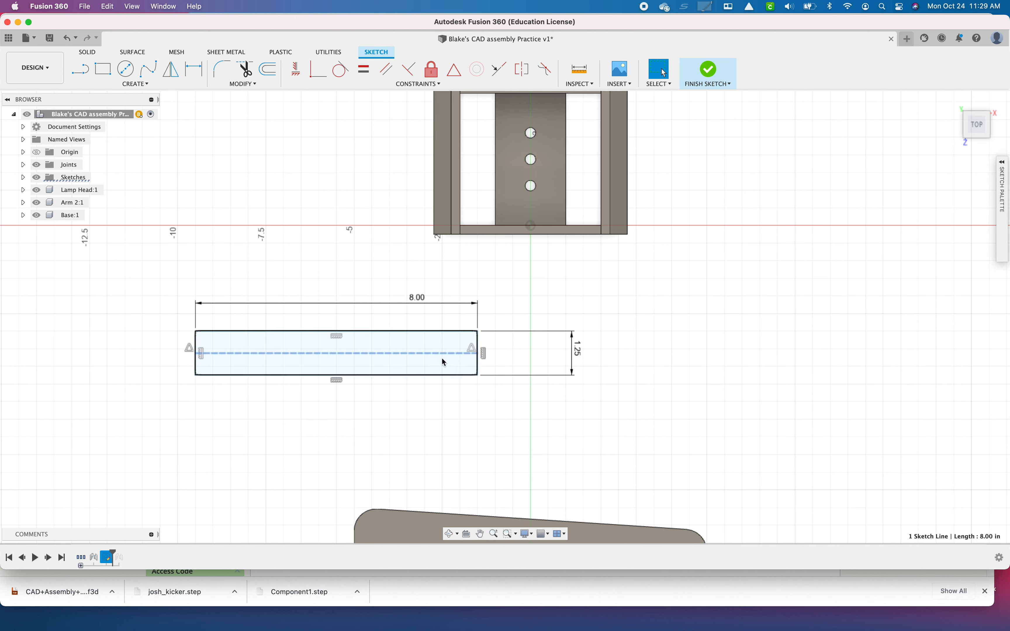
right_click(335, 360)
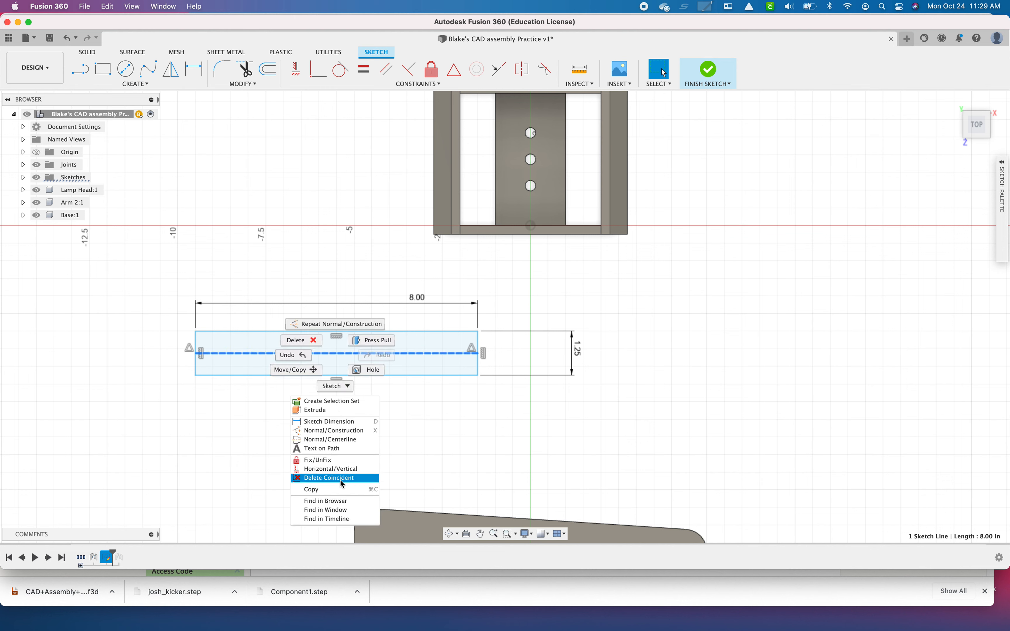
click(347, 432)
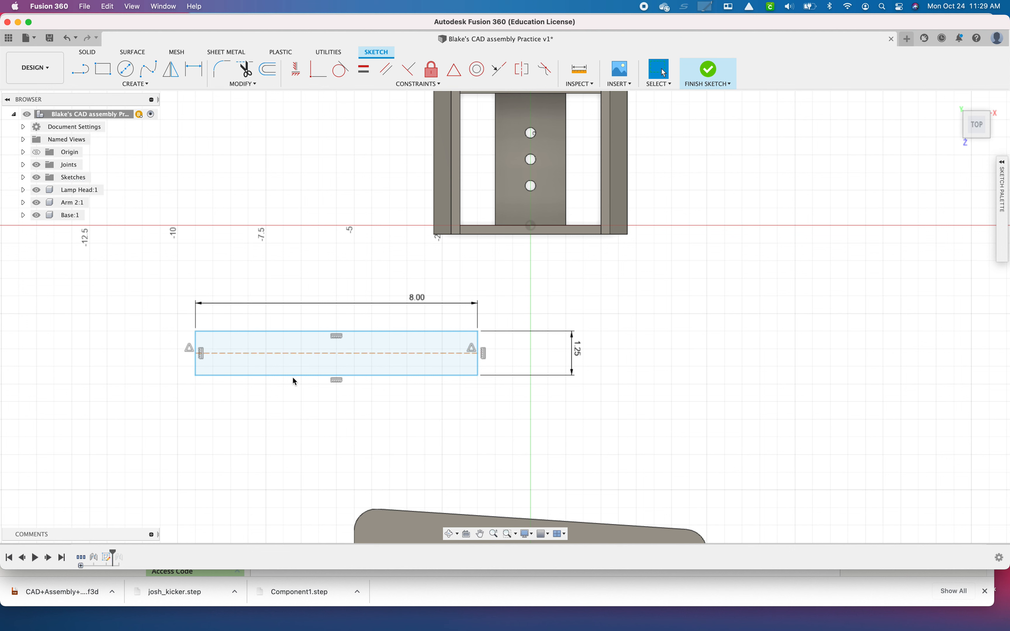
Sketch two circles centred on the construction line, about 0.58 in diameter near the left end and about 0.66 in near the right end
key(c)
click(215, 353)
text(0.625)
key(Return)
click(449, 353)
key(Return)
Dimension the circle near the rectangle's right end to a diameter of 5/16 in
key(d)
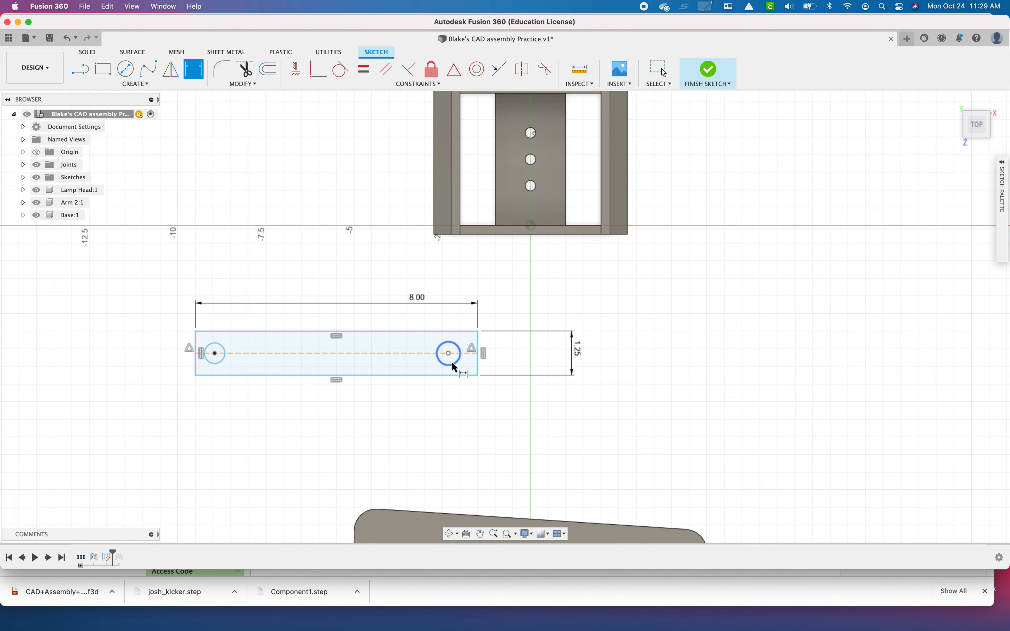
click(135, 87)
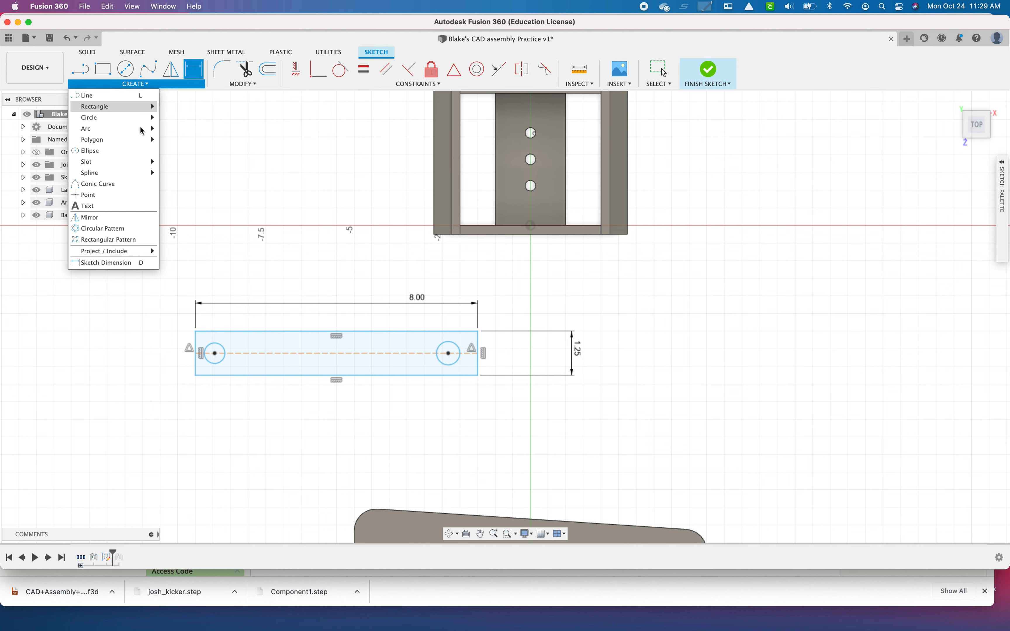
click(129, 267)
click(455, 359)
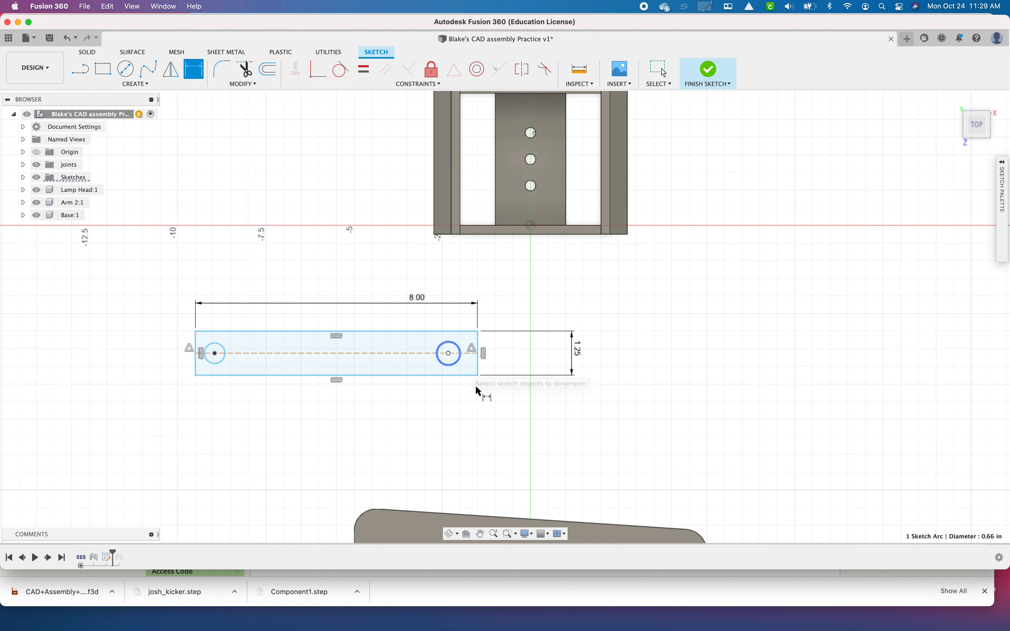
click(496, 420)
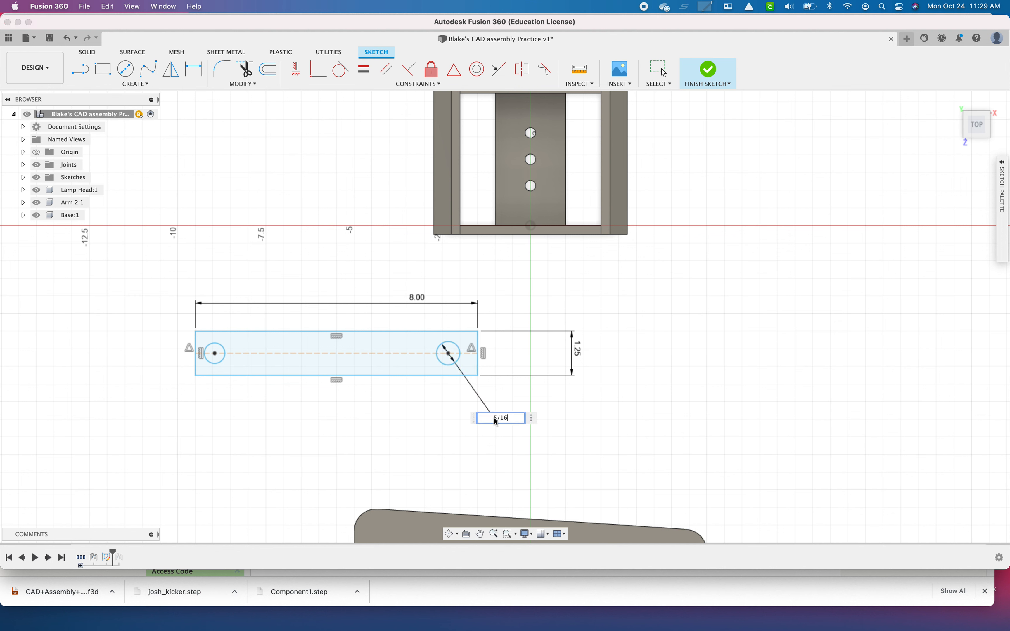
key(Return)
Dimension the circle near the rectangle's left end to a diameter of 5/16 in
click(214, 354)
click(236, 428)
text(5/16)
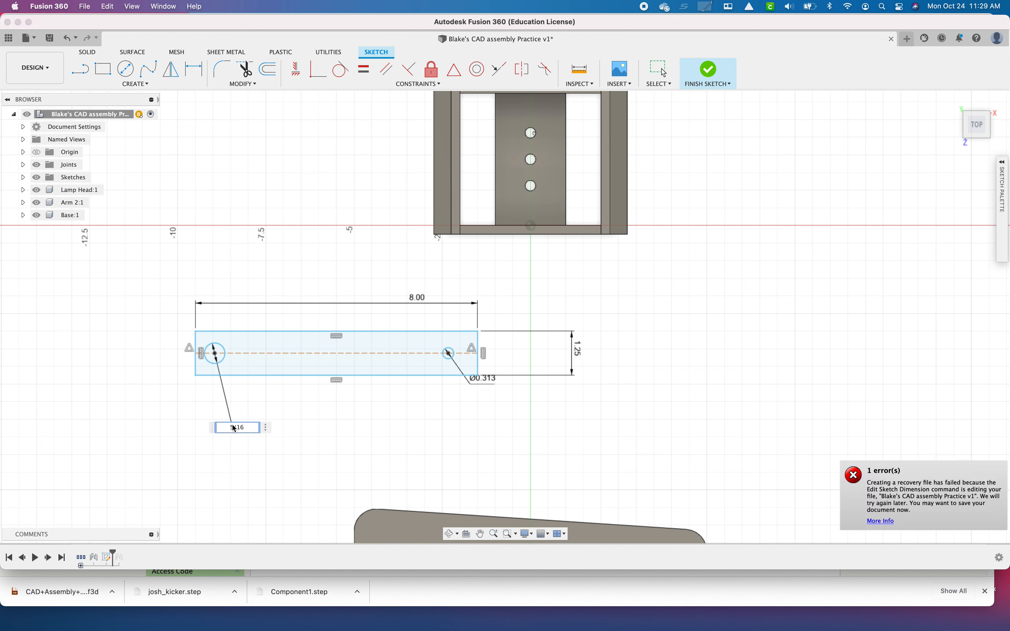
scroll(372, 379, up, 4)
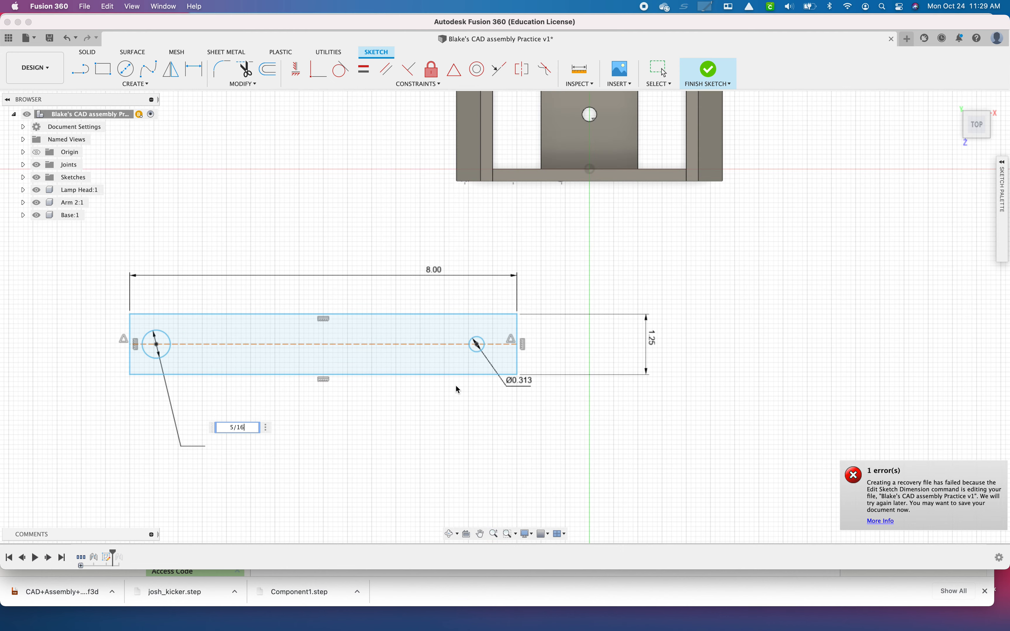
key(Return)
scroll(370, 423, up, 3)
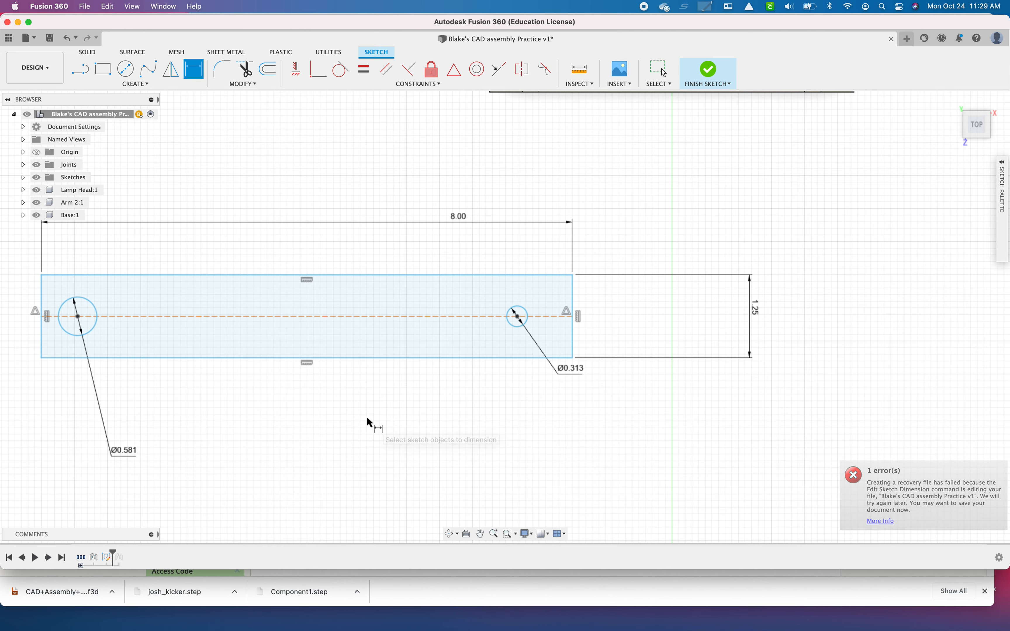
scroll(367, 419, down, 3)
middle_drag(284, 400, 461, 411)
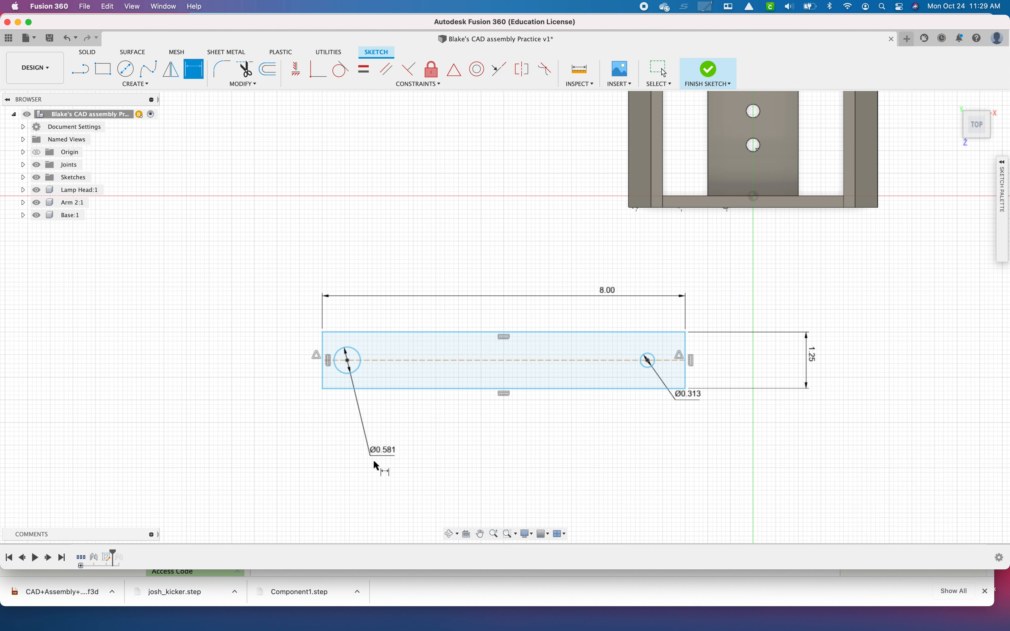
double_click(392, 450)
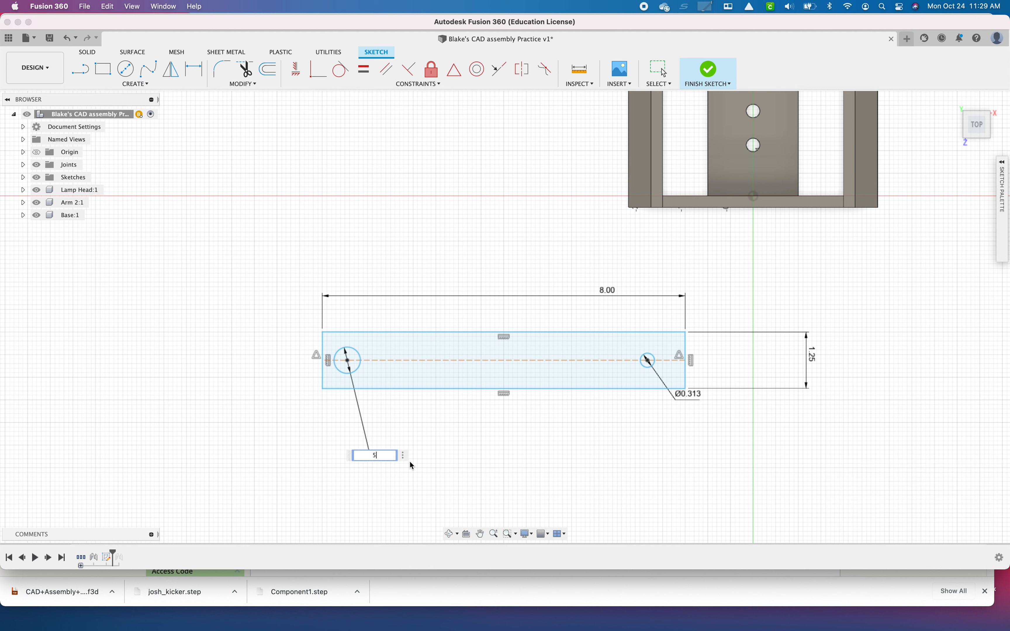
key(Return)
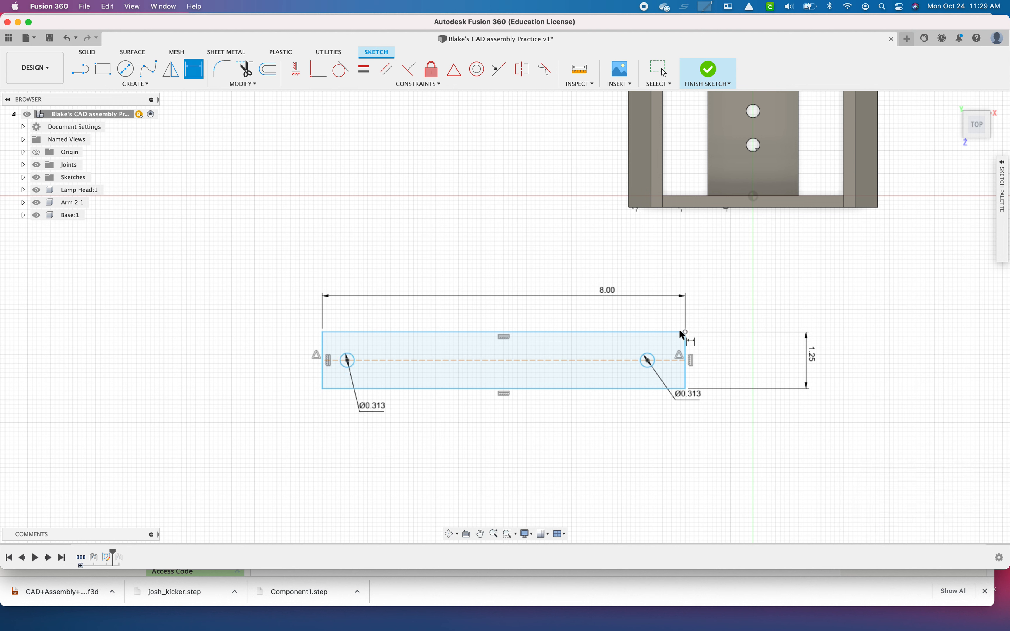
Set the distance from the right circle's centre to the rectangle's right edge to 0.5 in
click(648, 361)
click(685, 360)
click(677, 275)
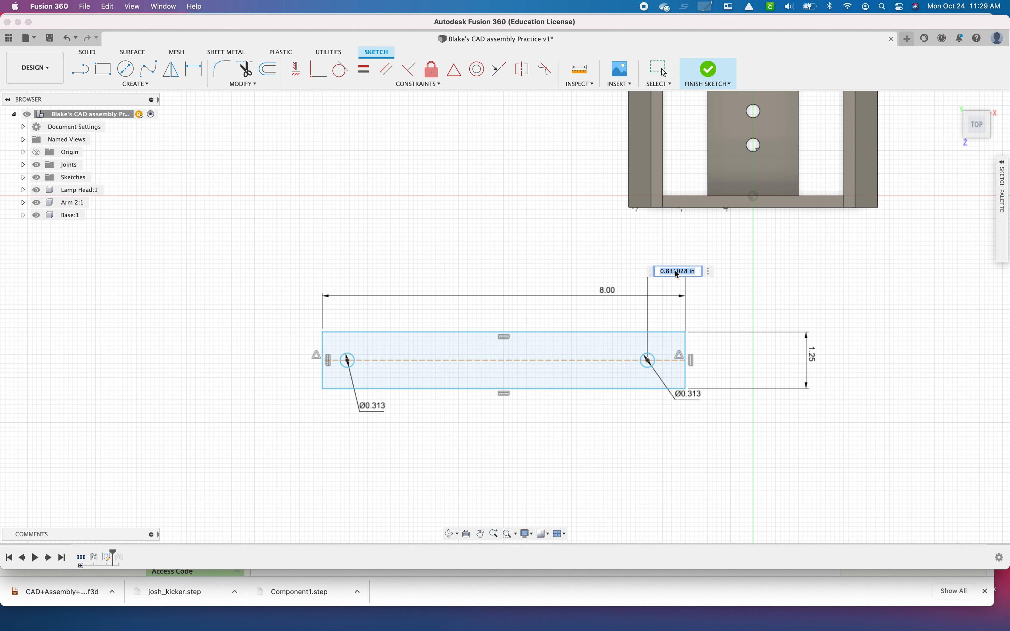
text(0.5)
key(Return)
Set the distance from the left circle's centre to the rectangle's left edge to 0.5 in and finish the sketch
click(346, 361)
click(322, 359)
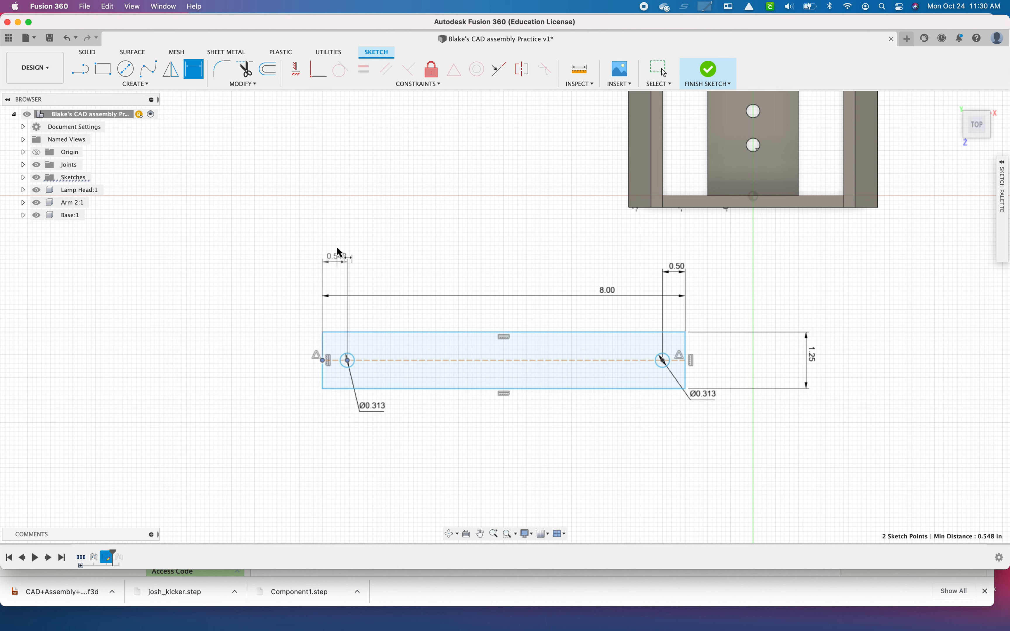
click(355, 248)
text(0.5)
key(Return)
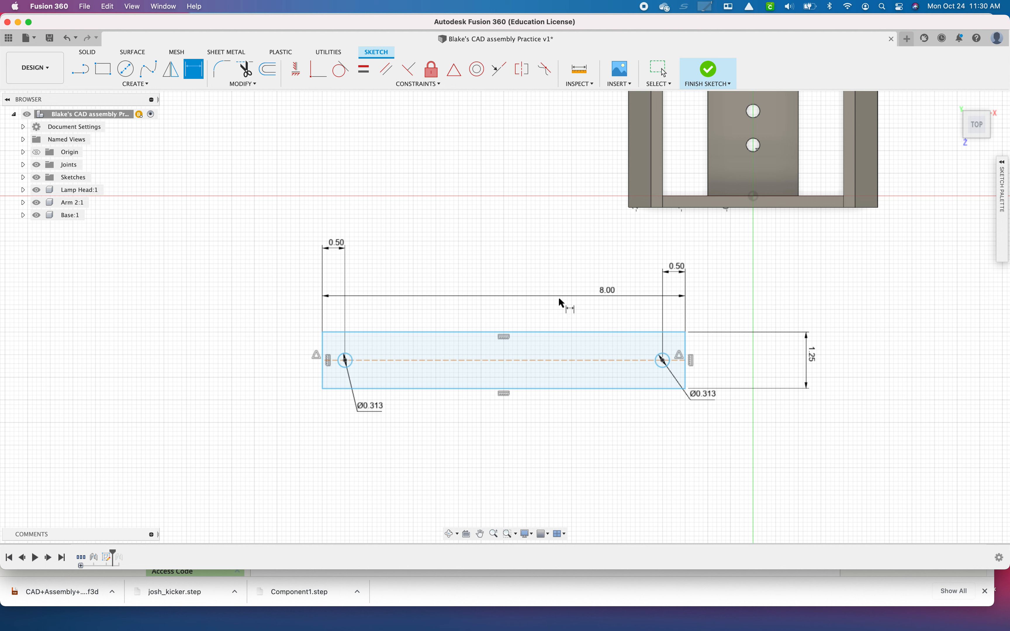
click(711, 76)
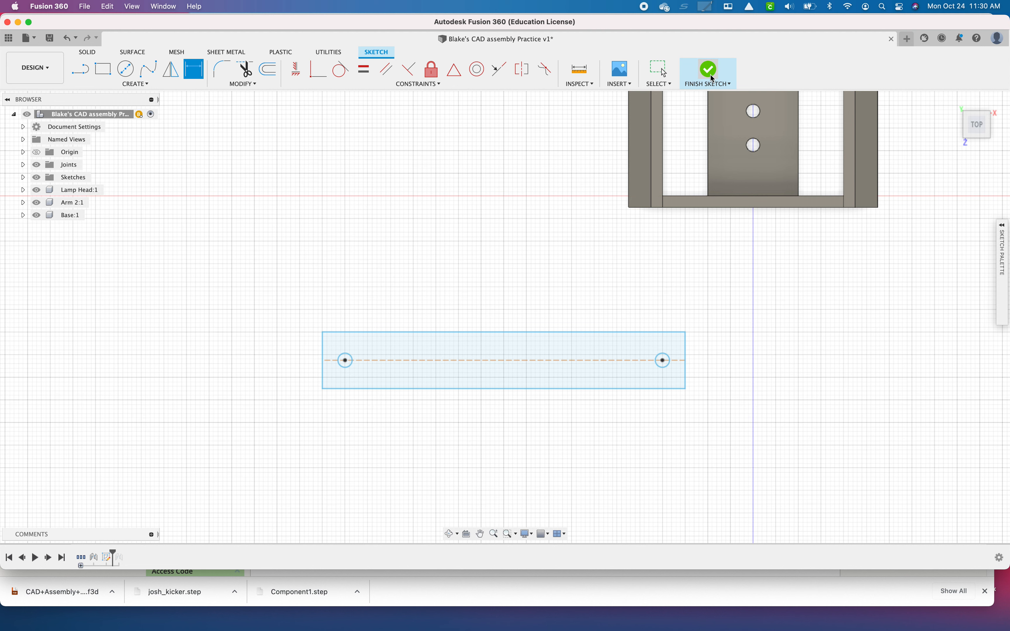
Extrude the arm profile, leaving out the two hole circles, by 0.5 in as a new body
key(e)
click(600, 354)
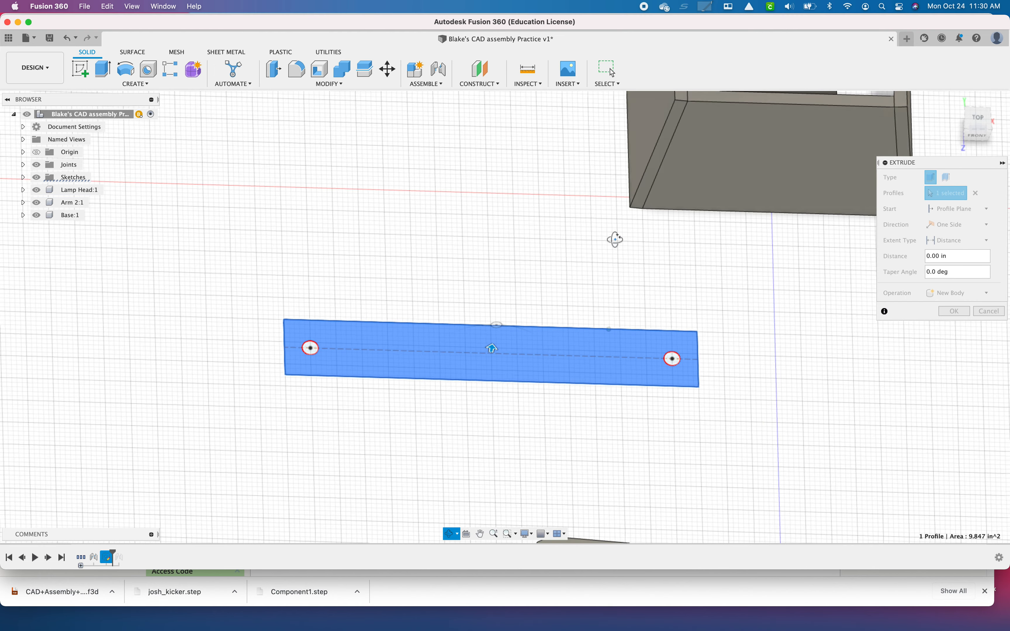
text(.5)
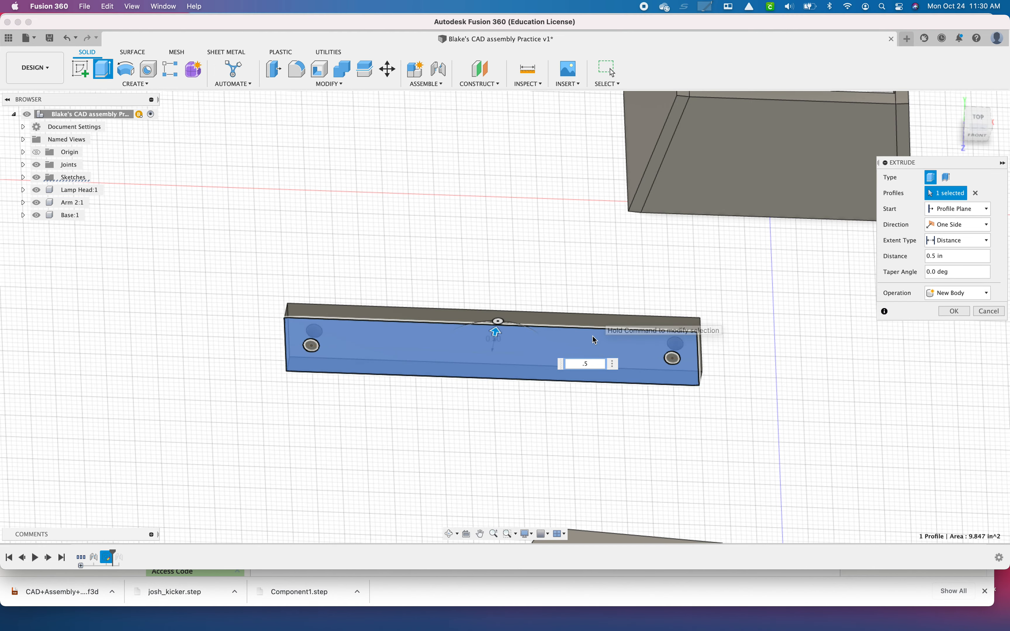
click(947, 312)
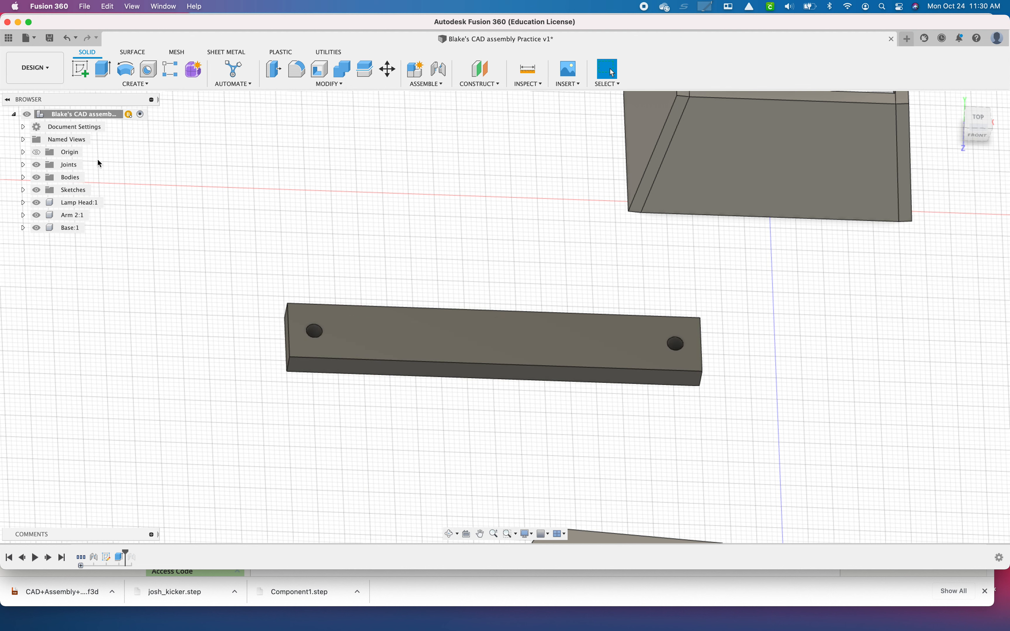
Fillet the four short corner edges at the ends of the new arm with a 0.5 in radius
click(297, 69)
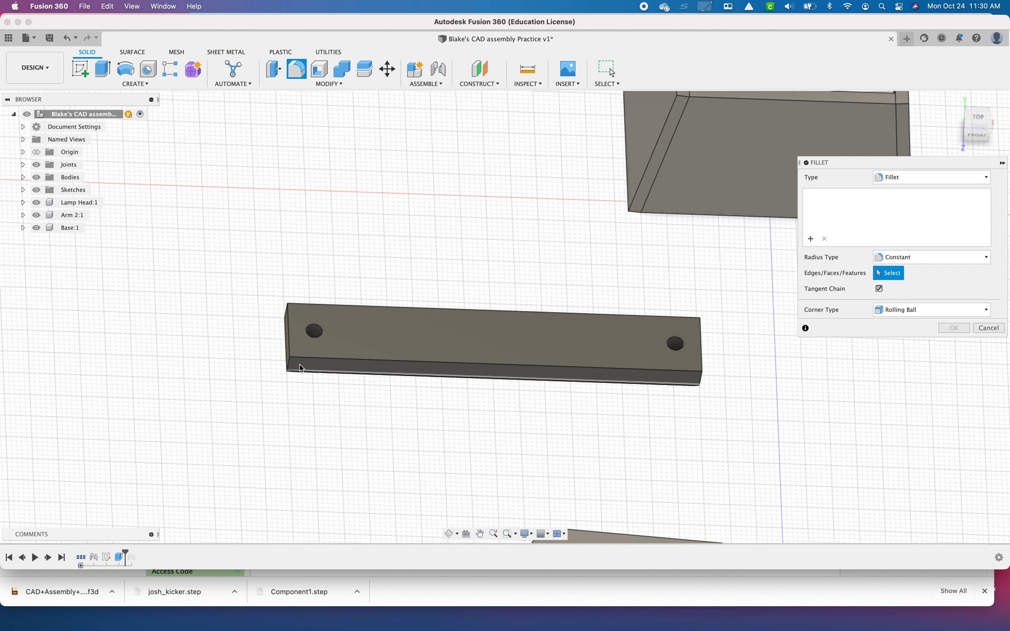
click(293, 362)
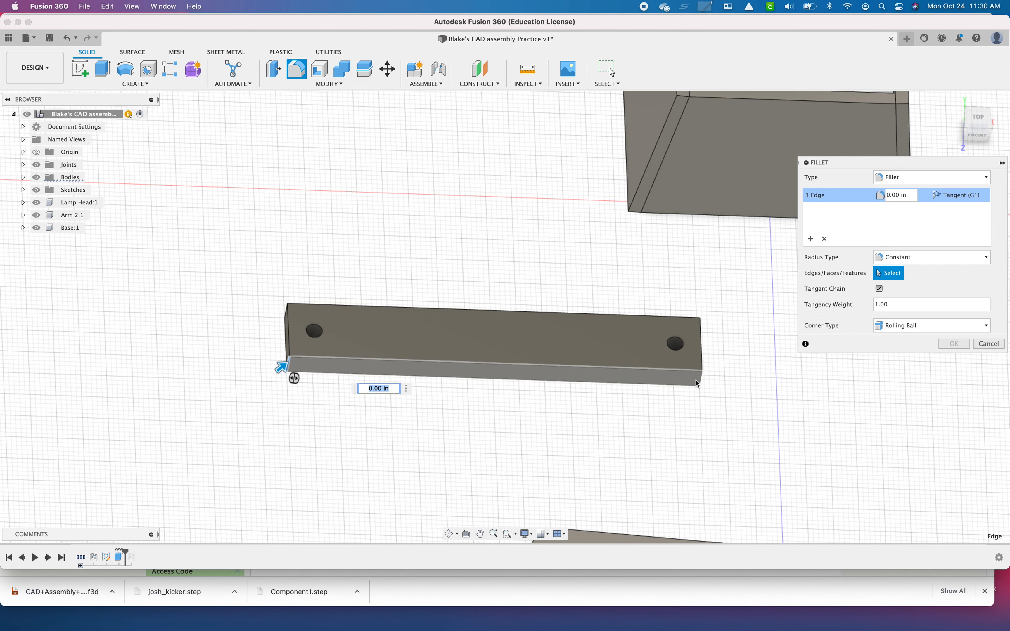
click(704, 376)
shift+middle_drag(715, 331, 671, 354)
click(749, 319)
shift+middle_drag(568, 313, 642, 342)
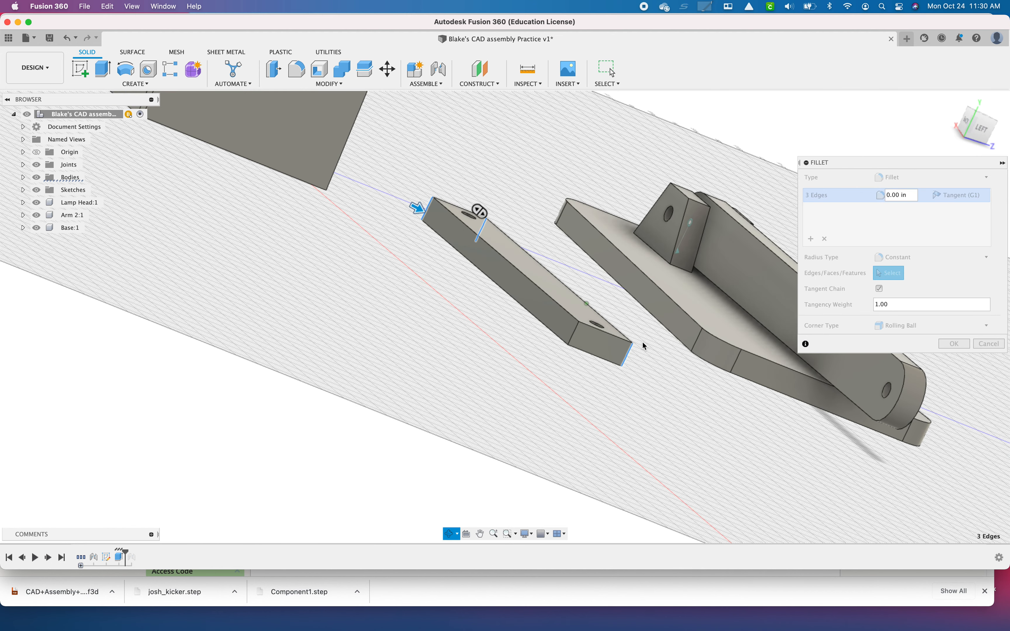
click(572, 338)
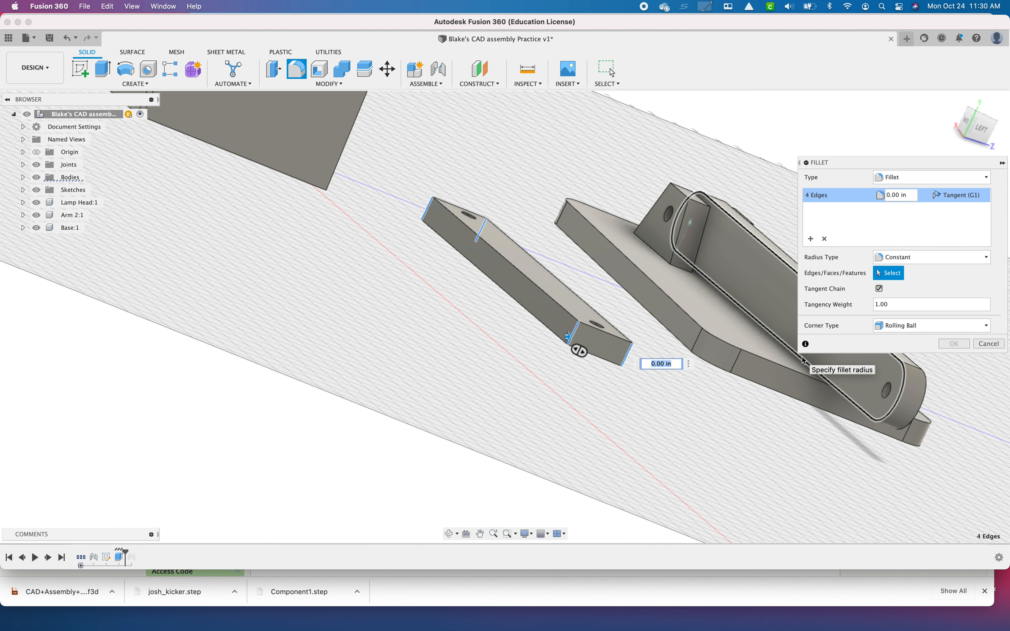
text(.5)
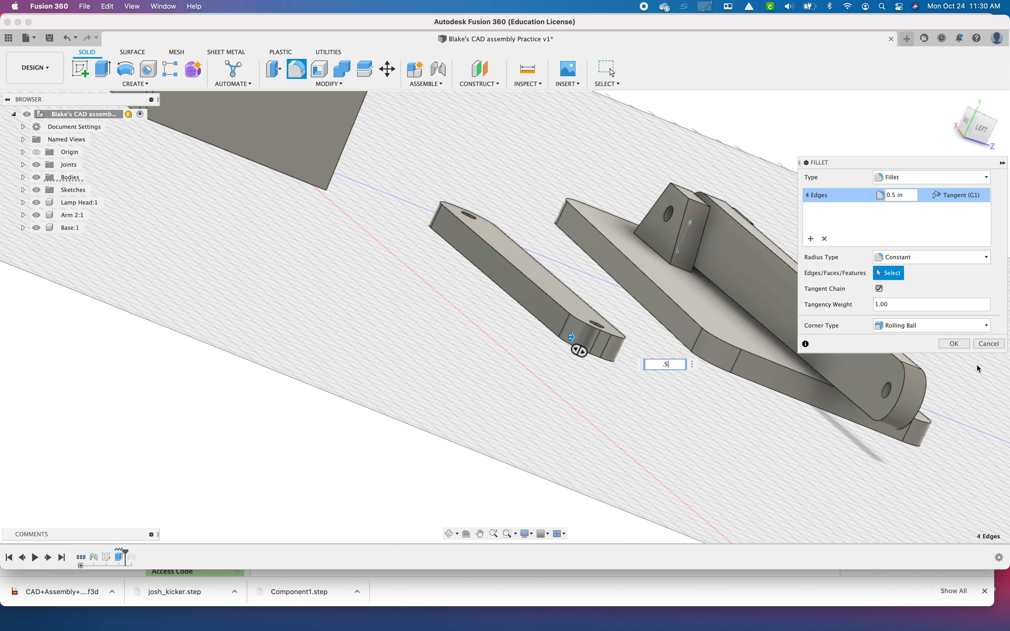
click(952, 344)
Rename the new arm's body to "Arm 2"
shift+middle_drag(672, 307, 616, 316)
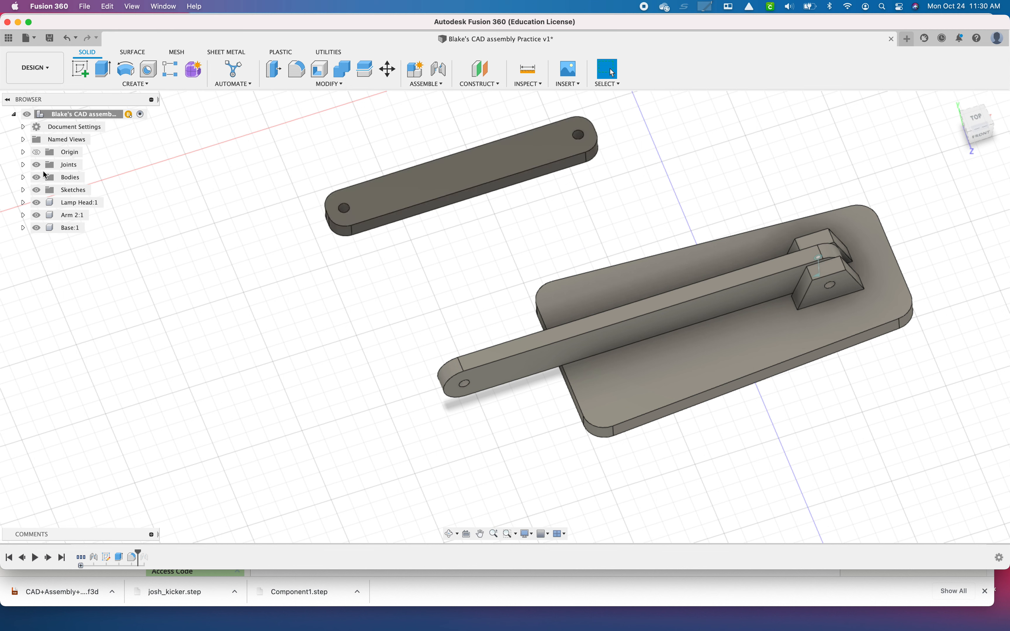
click(24, 177)
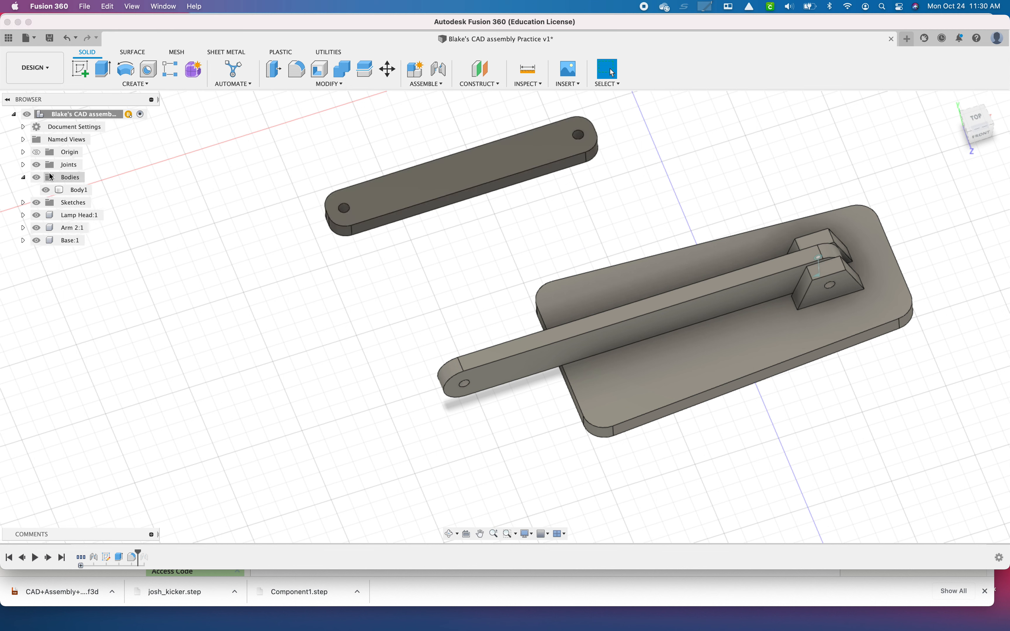
double_click(80, 190)
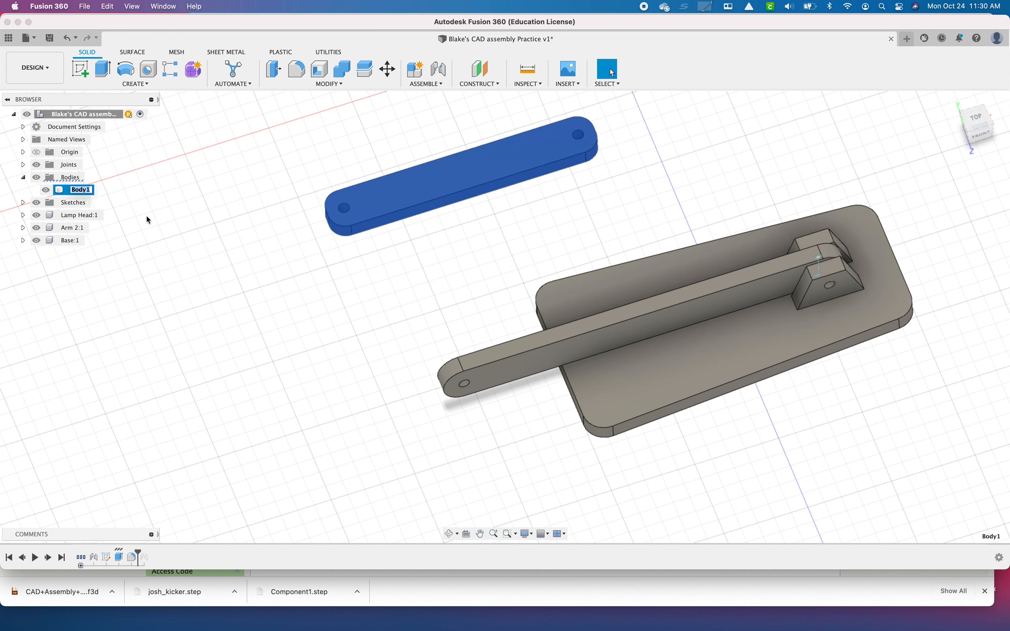
text(Arm 2)
key(Return)
click(165, 207)
right_click(76, 193)
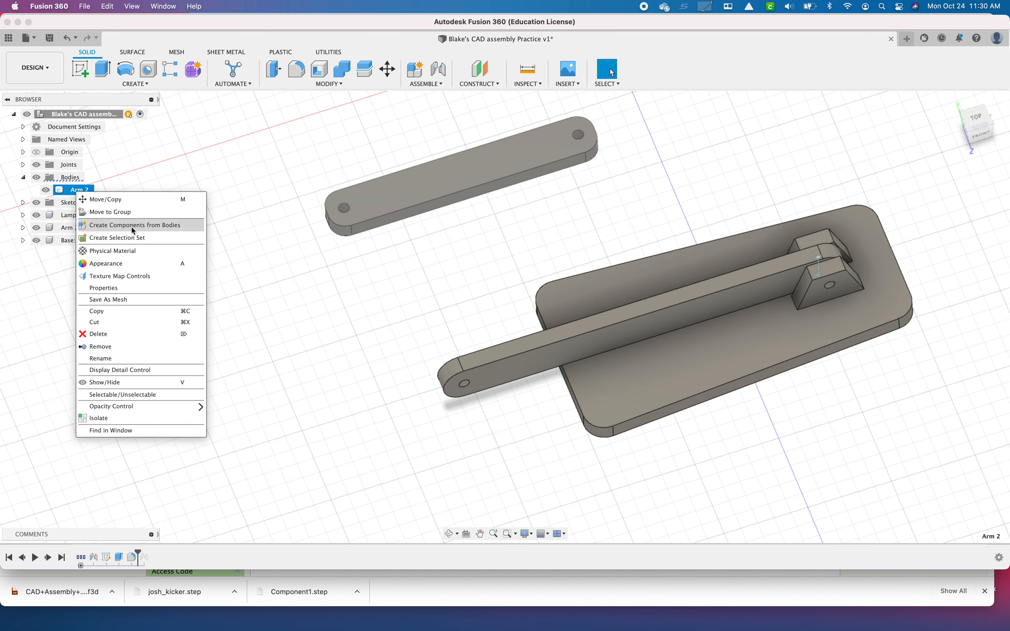
click(151, 183)
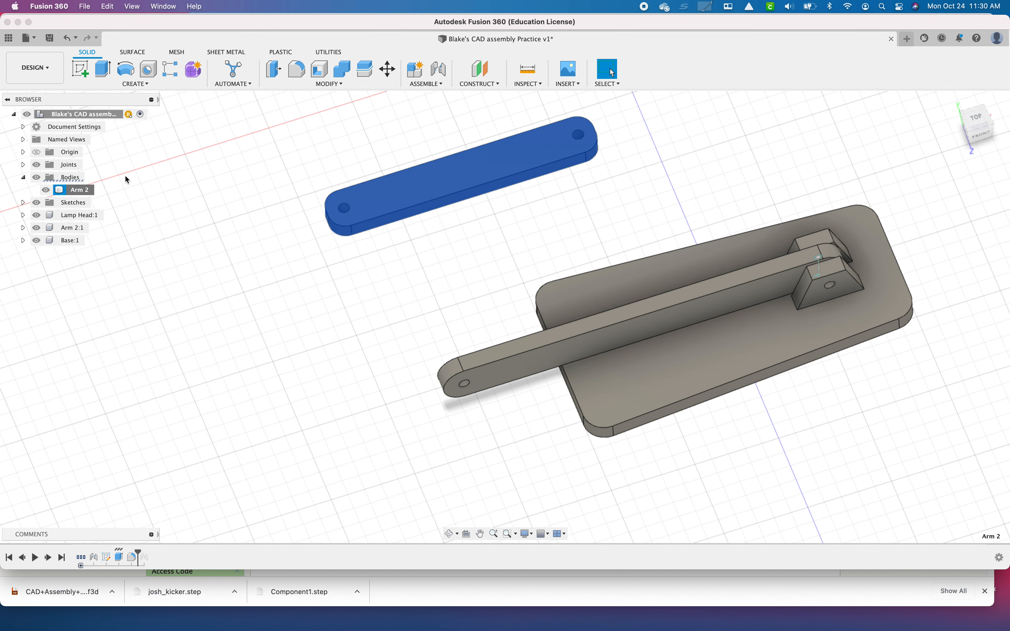
click(435, 83)
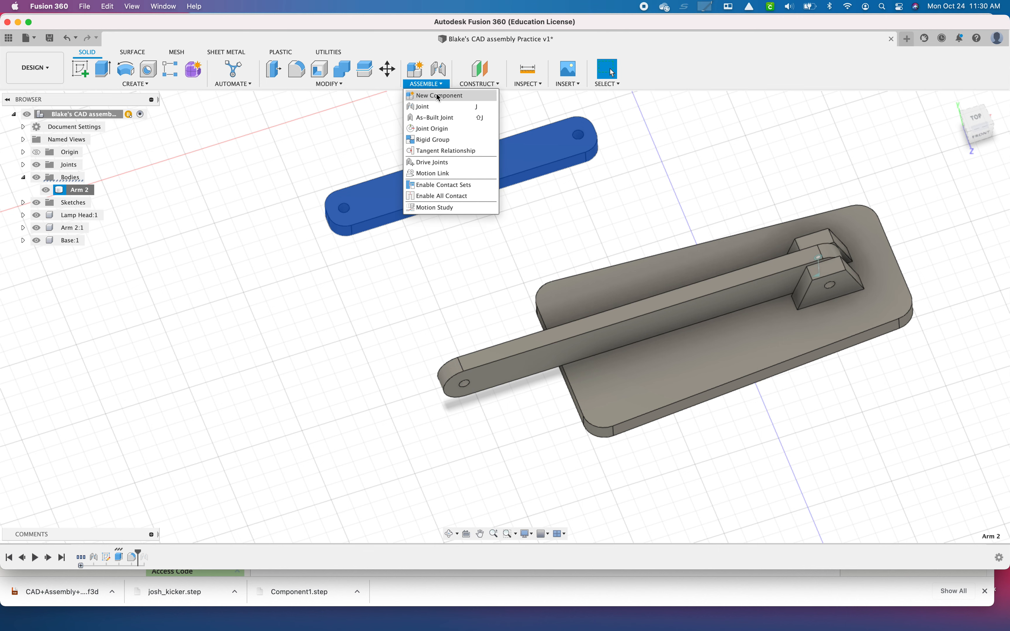
click(427, 108)
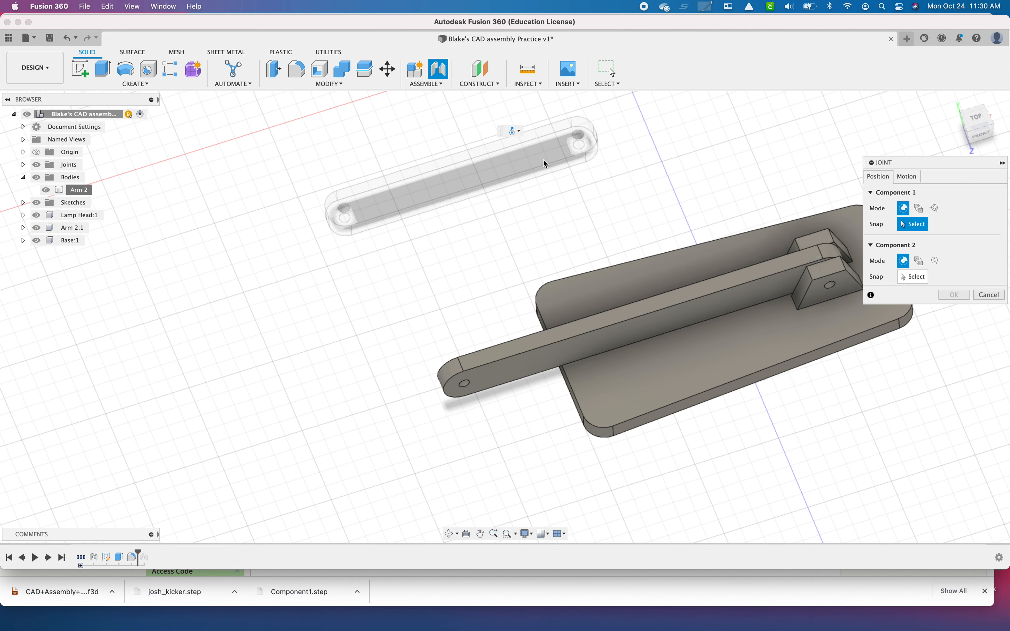
click(995, 299)
Create a component from the Arm 2 body
right_click(85, 195)
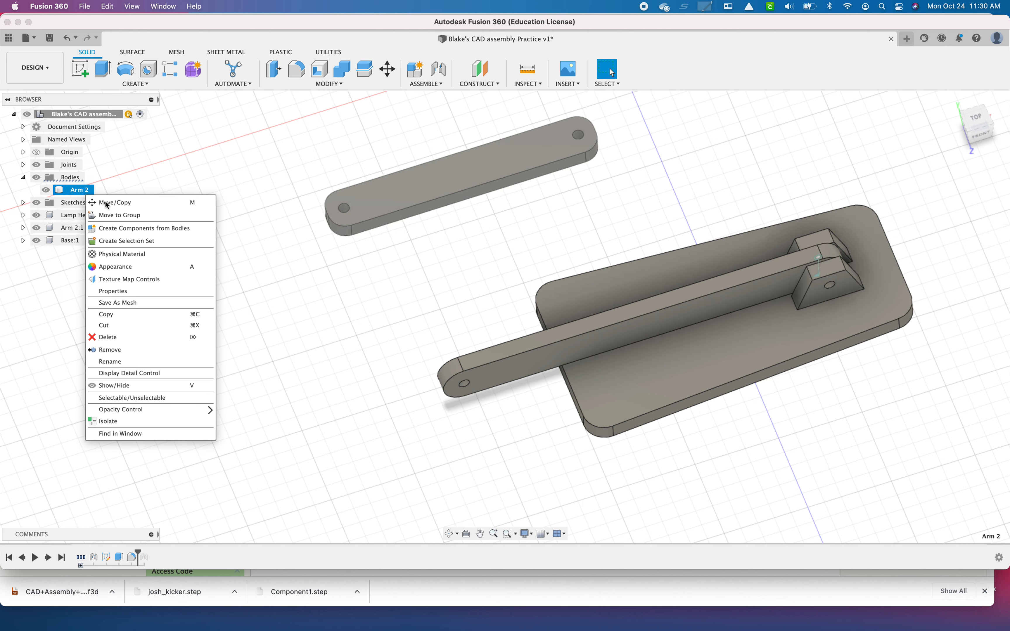
click(139, 228)
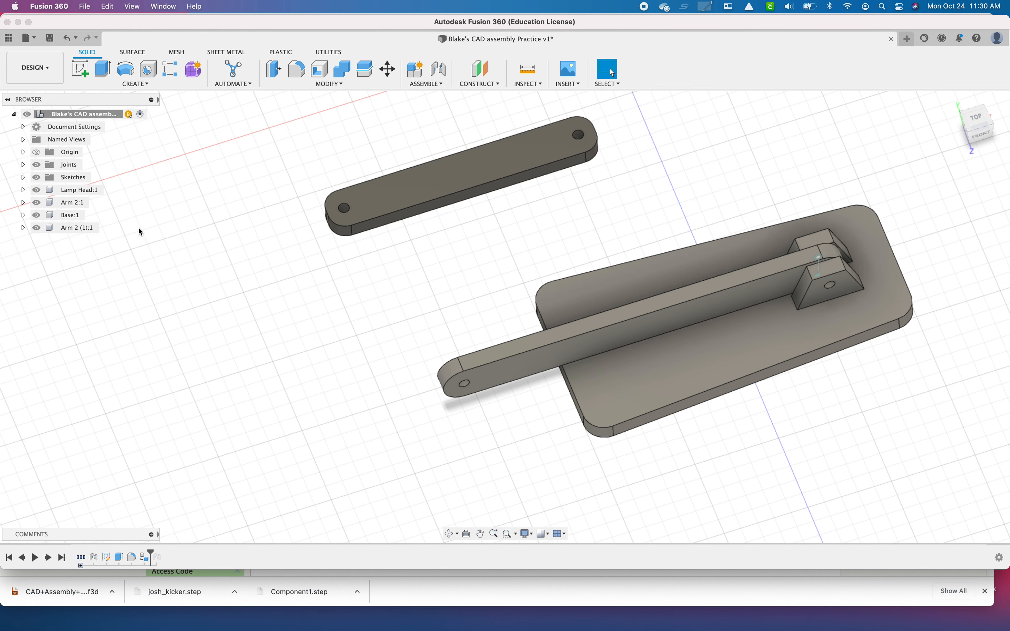
Check which arms the Arm 2:1 and Arm 2 (1):1 components represent and what Arm 2:1 contains
click(67, 203)
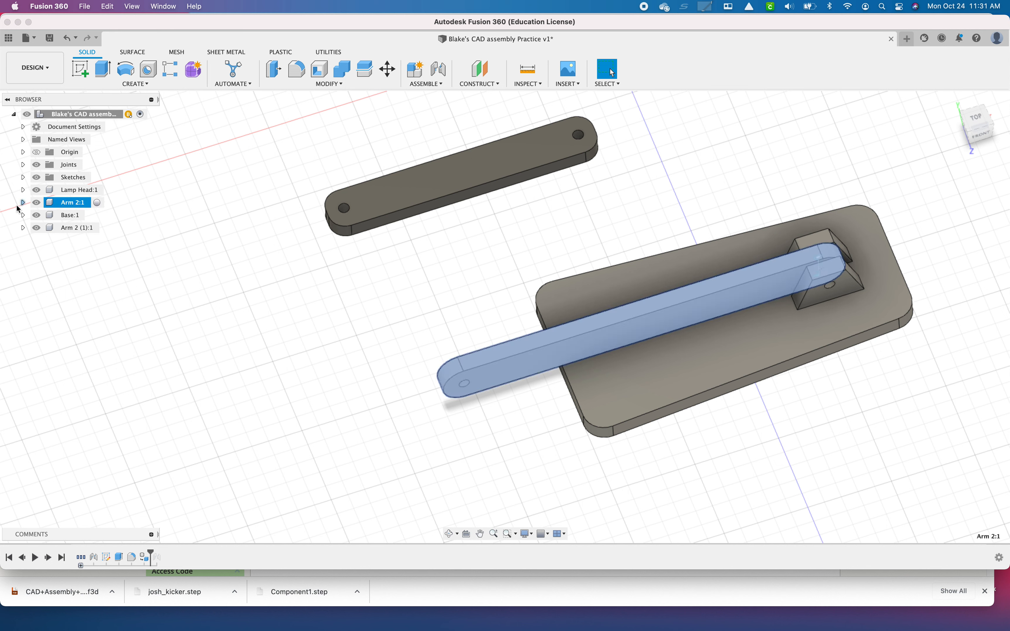
click(24, 203)
click(32, 228)
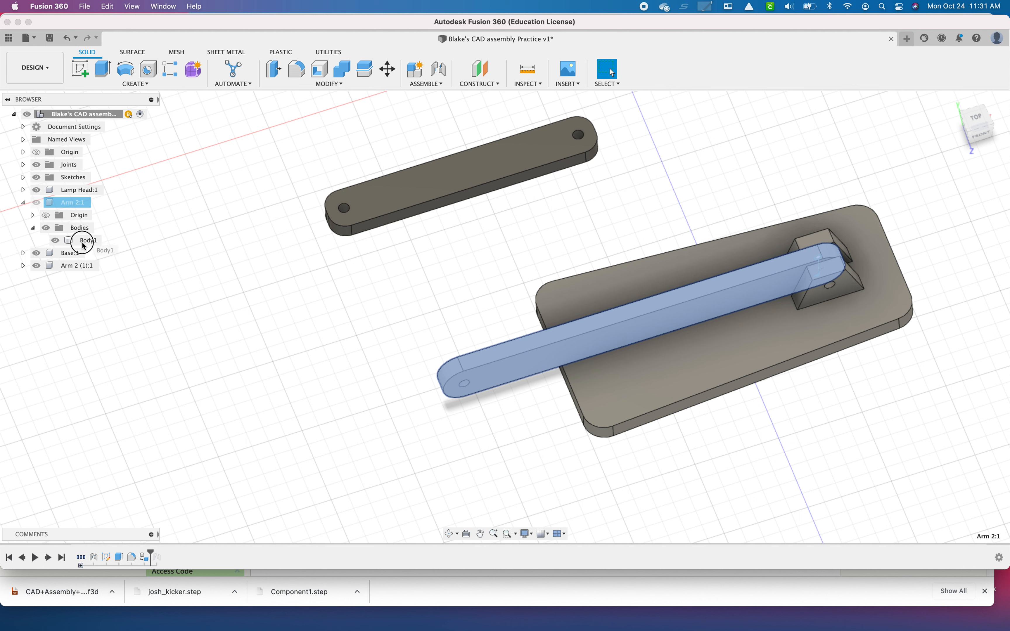
click(23, 202)
click(199, 205)
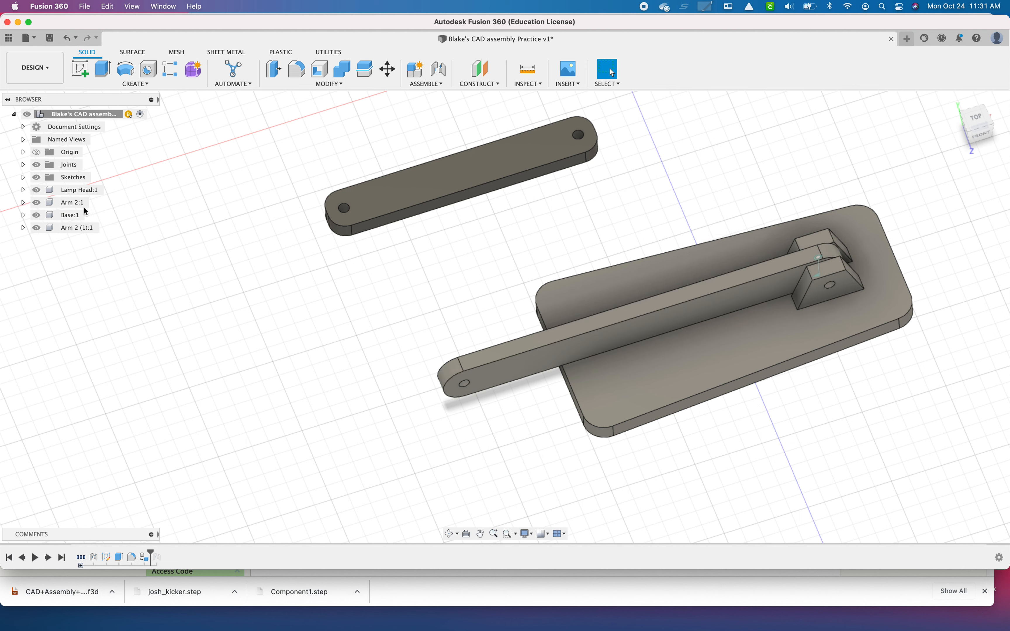
click(68, 225)
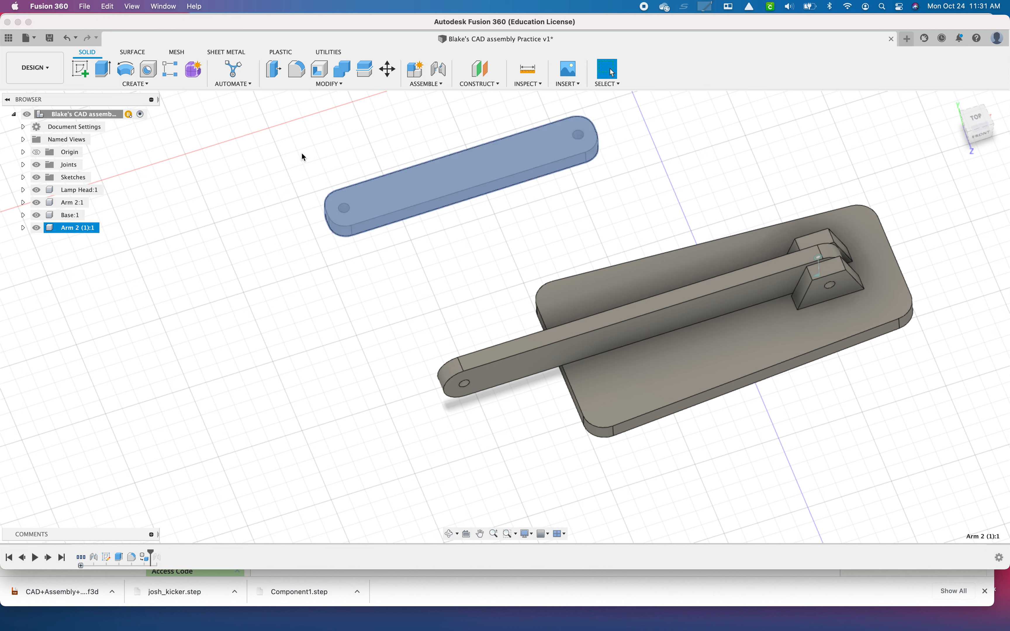
click(244, 226)
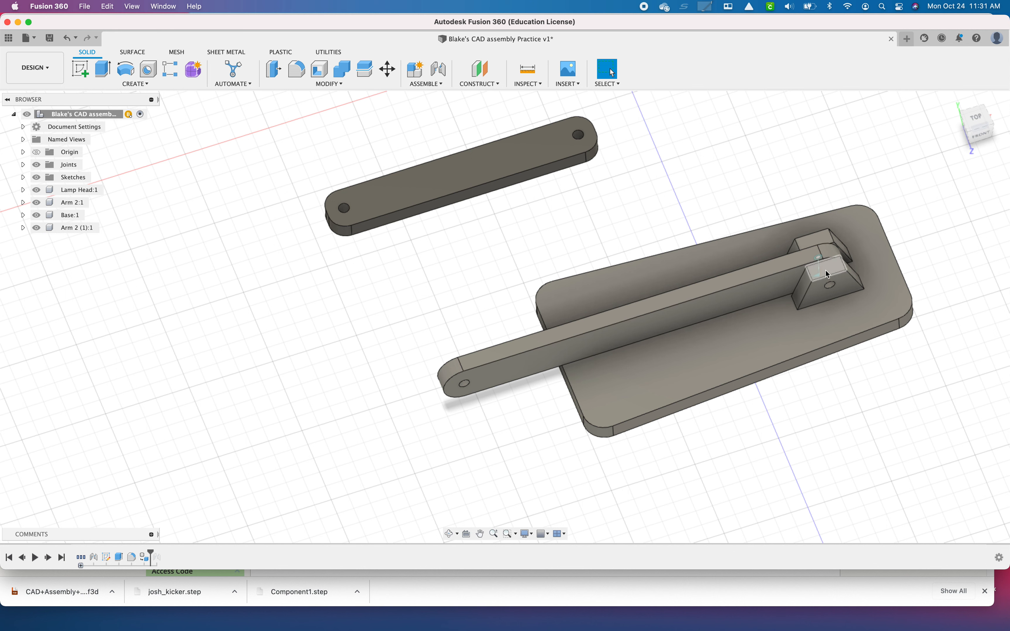
Swing the existing long arm up from the base by driving its base joint to 115 degrees
double_click(819, 275)
drag(821, 291, 771, 258)
middle_drag(686, 350, 473, 486)
shift+middle_drag(764, 353, 765, 332)
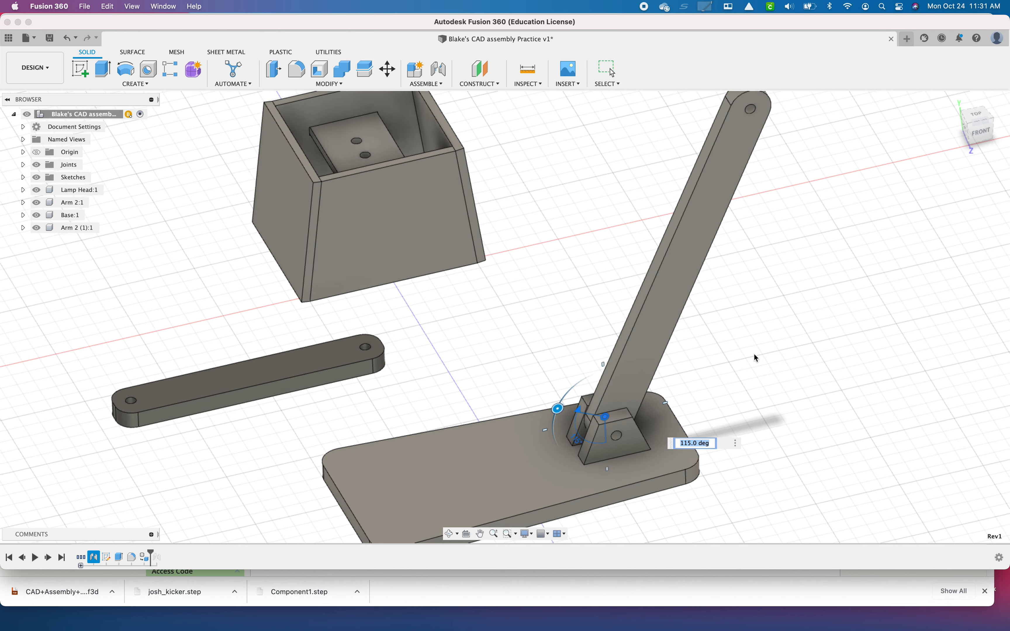
key(Return)
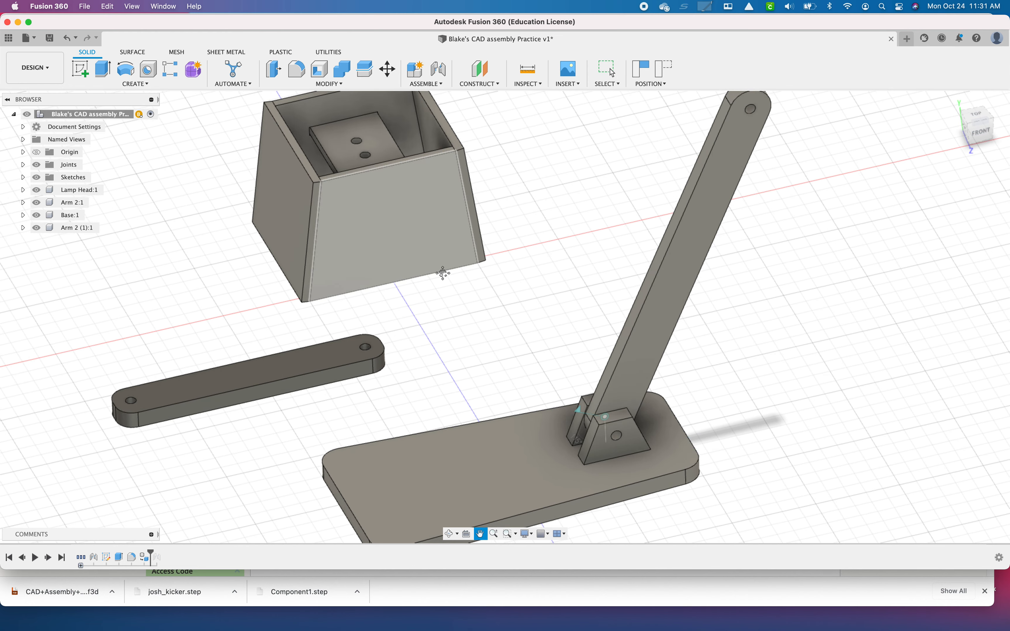
Join the new arm's end hole to the hole at the long arm's free end, with the joint alignment flipped
middle_drag(443, 273, 480, 340)
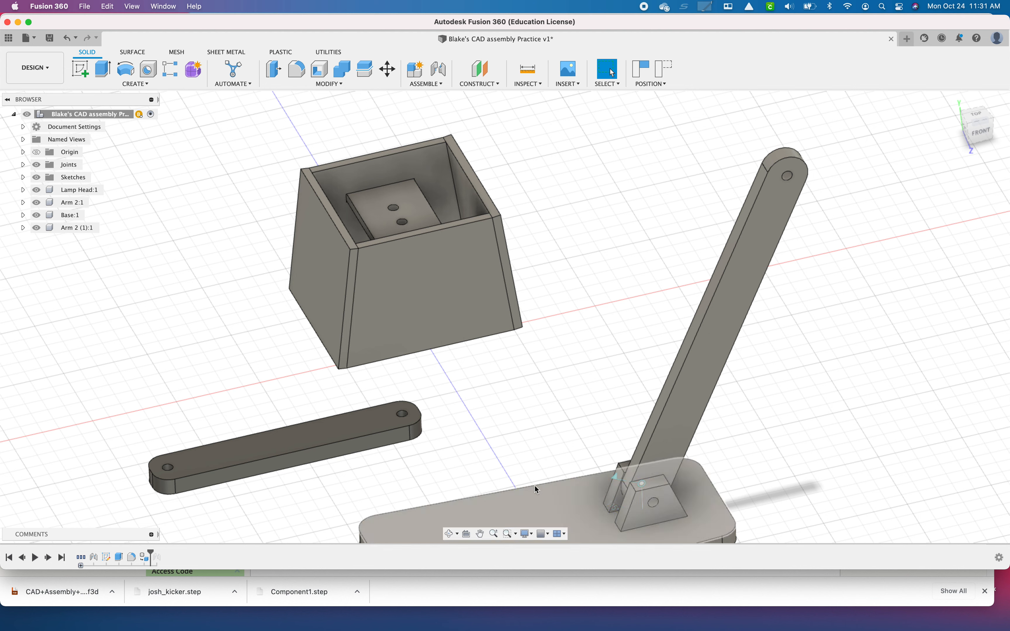
middle_drag(520, 391, 525, 353)
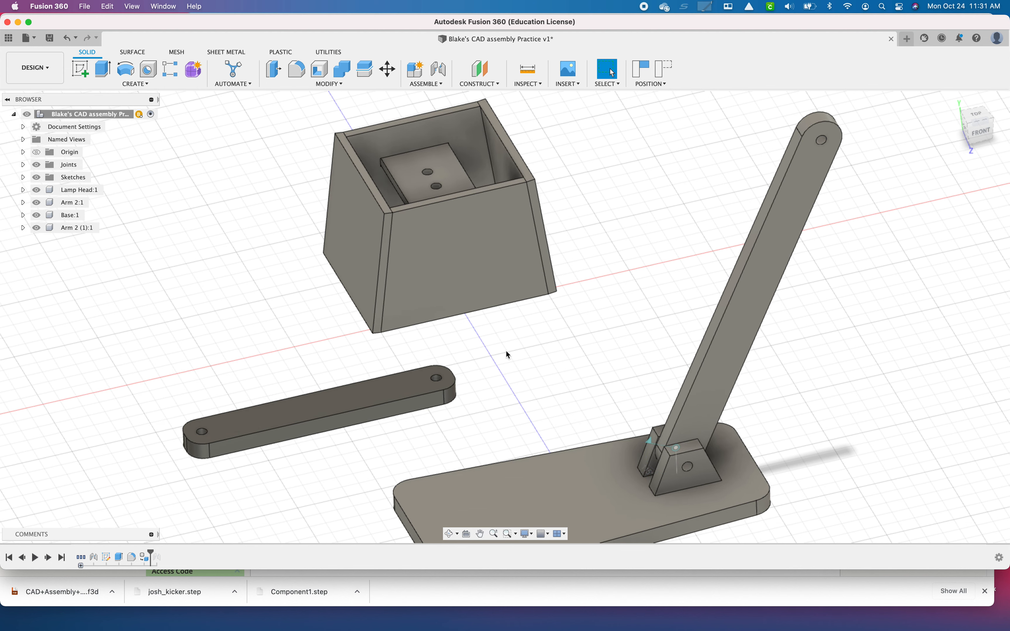
key(j)
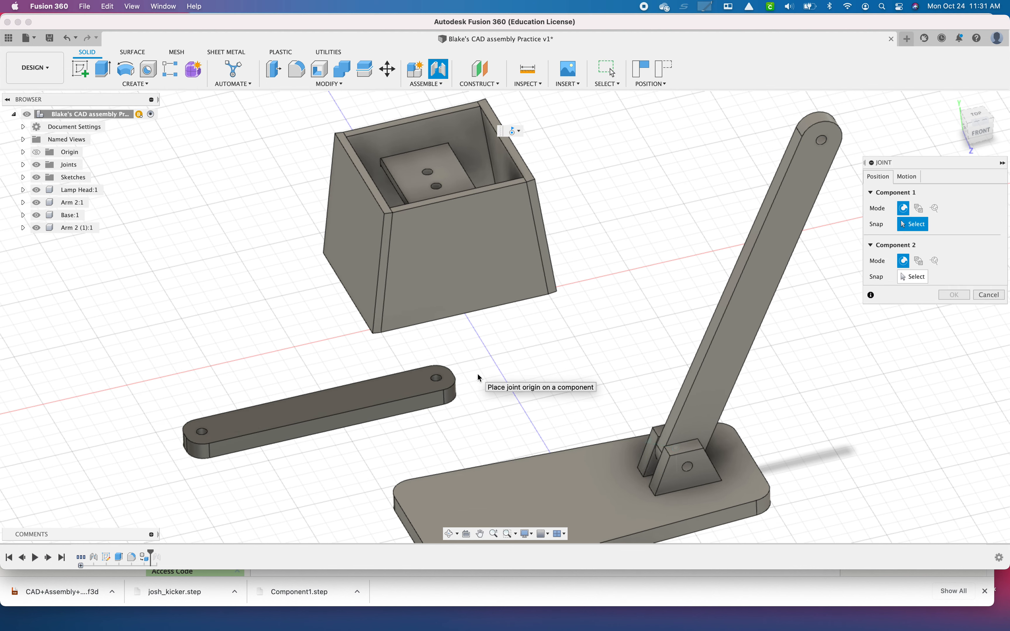
scroll(436, 383, up, 5)
click(436, 383)
scroll(666, 343, down, 5)
middle_drag(664, 296, 354, 514)
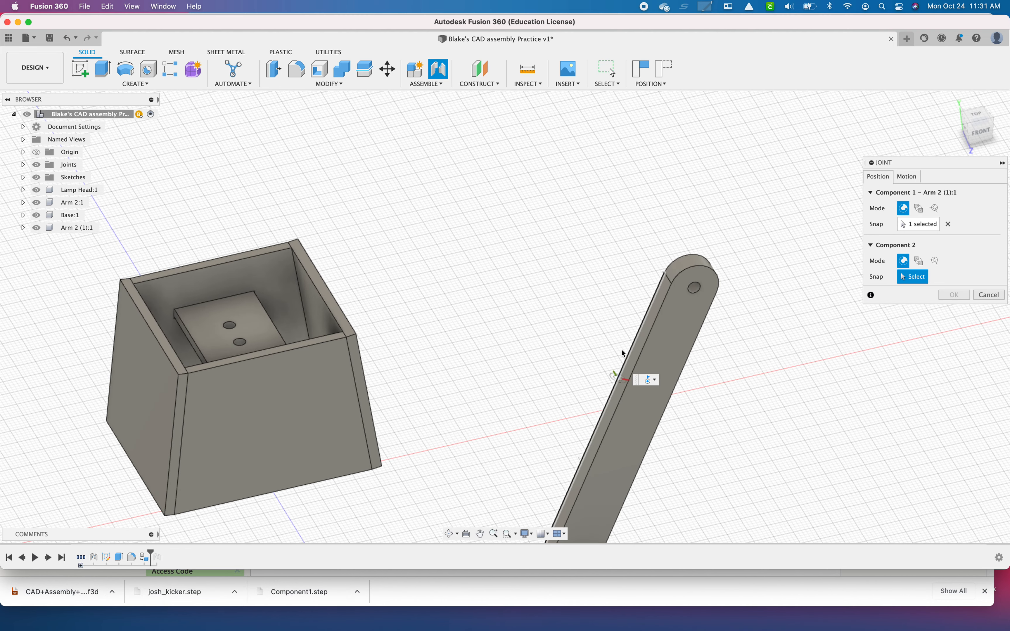
click(692, 293)
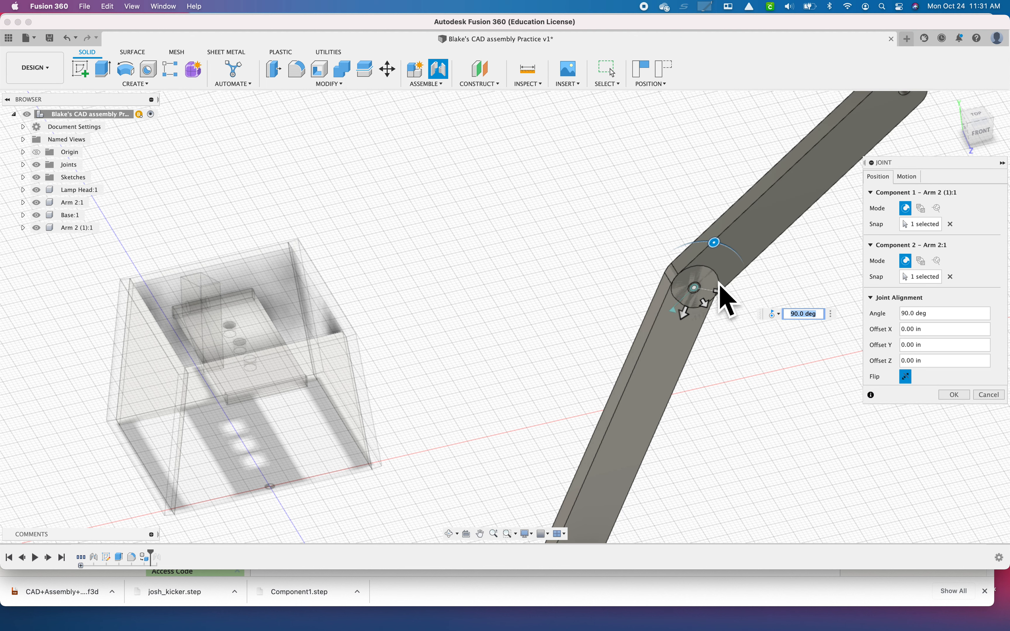
click(906, 378)
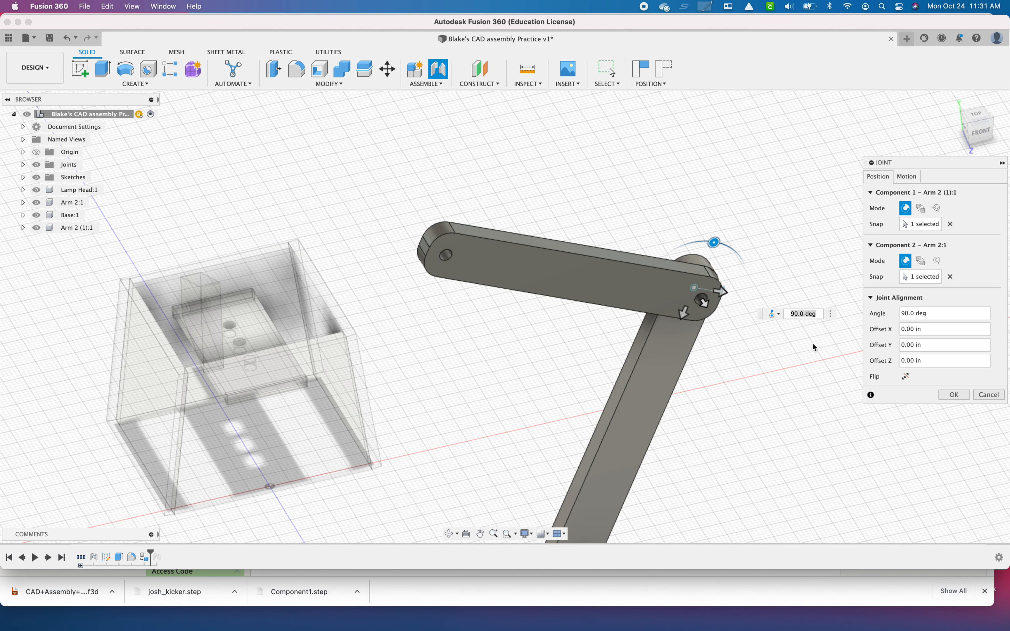
mouse_move(747, 275)
shift+middle_down()
mouse_move(760, 283)
mouse_move(749, 277)
mouse_move(743, 288)
mouse_move(756, 292)
shift+middle_up()
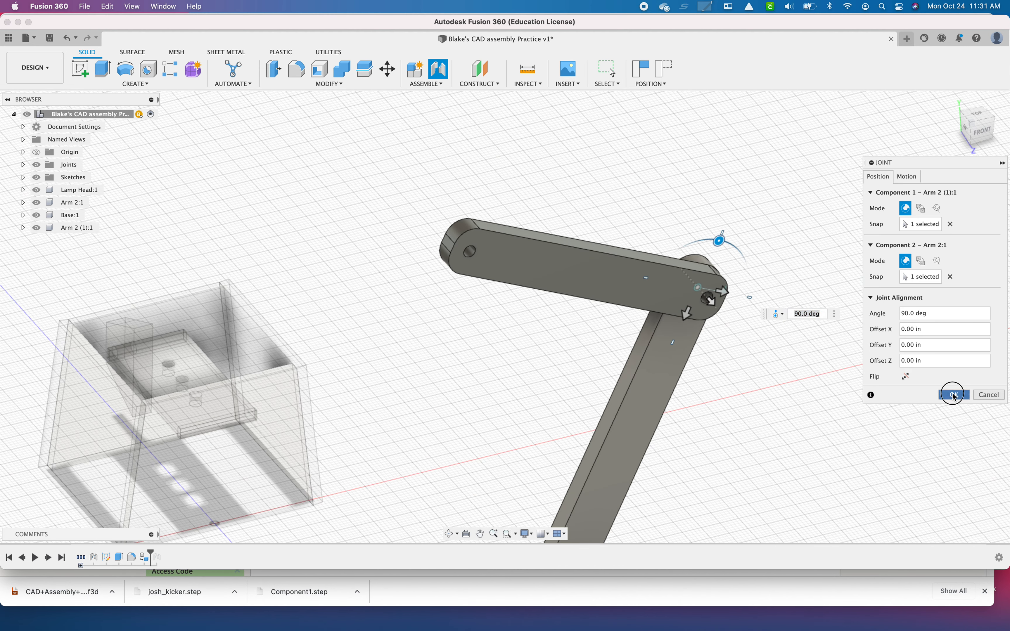
click(955, 395)
Place a joint between the lamp head's bracket hole and the new arm's free end hole, and flip its alignment
shift+middle_drag(370, 320, 458, 320)
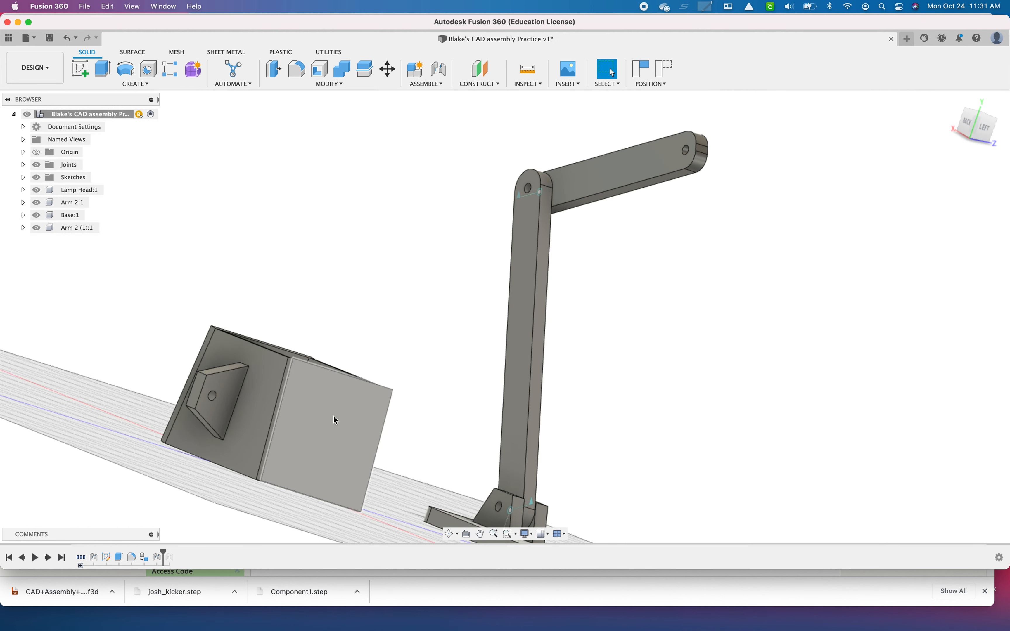
key(j)
scroll(217, 400, up, 3)
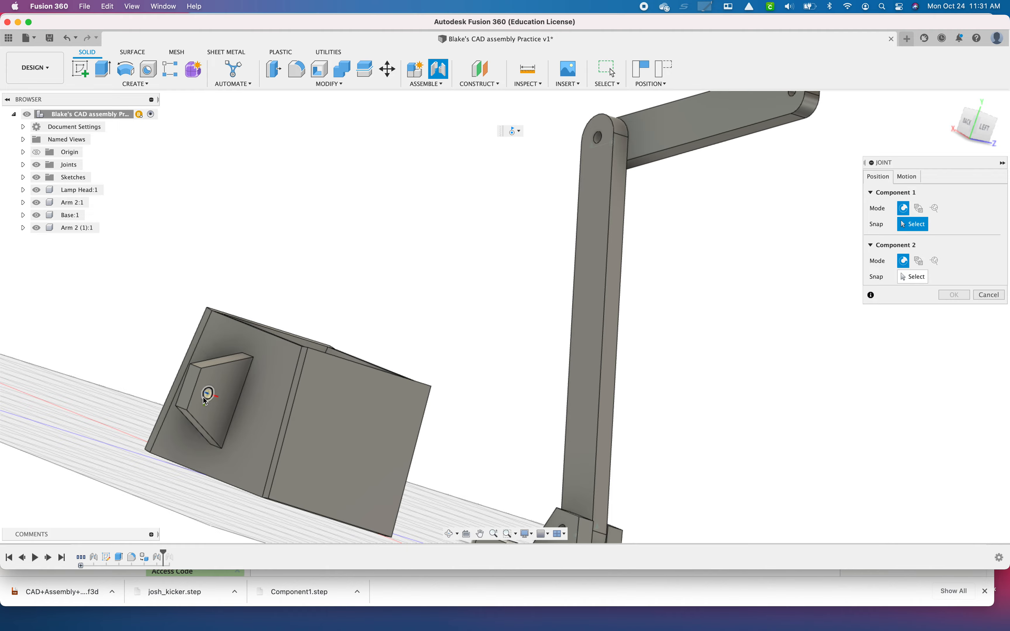
click(207, 396)
scroll(678, 259, down, 4)
scroll(678, 259, down, 2)
shift+middle_drag(715, 250, 557, 275)
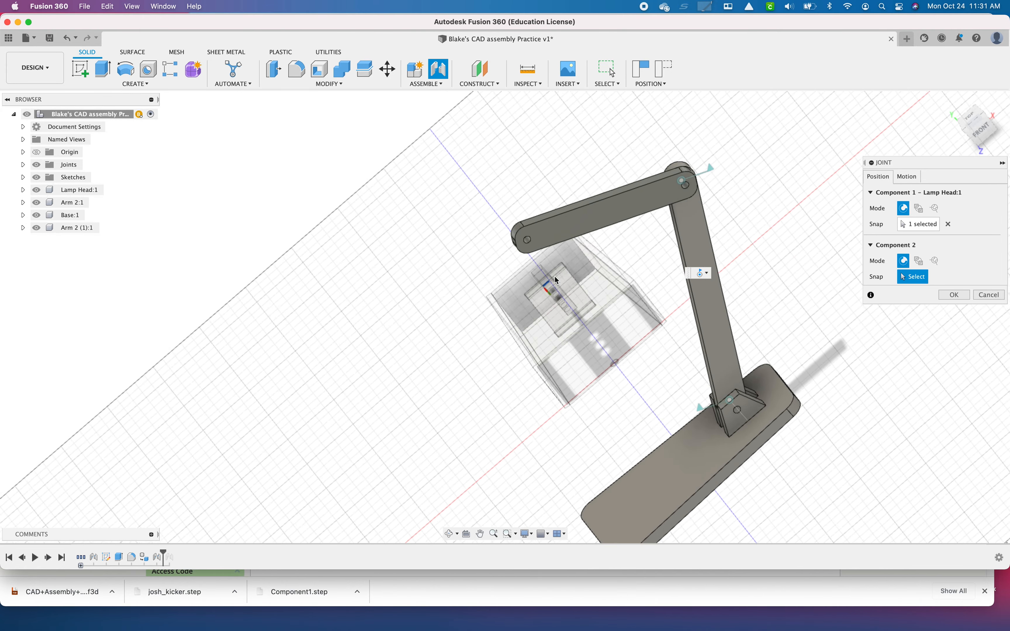
scroll(558, 275, up, 4)
click(511, 218)
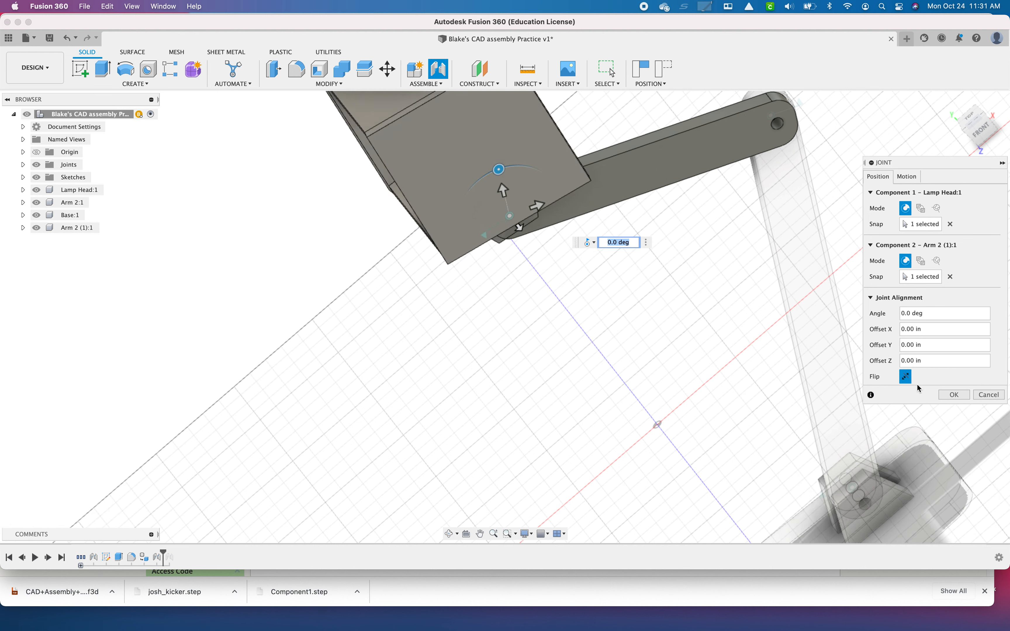
click(907, 376)
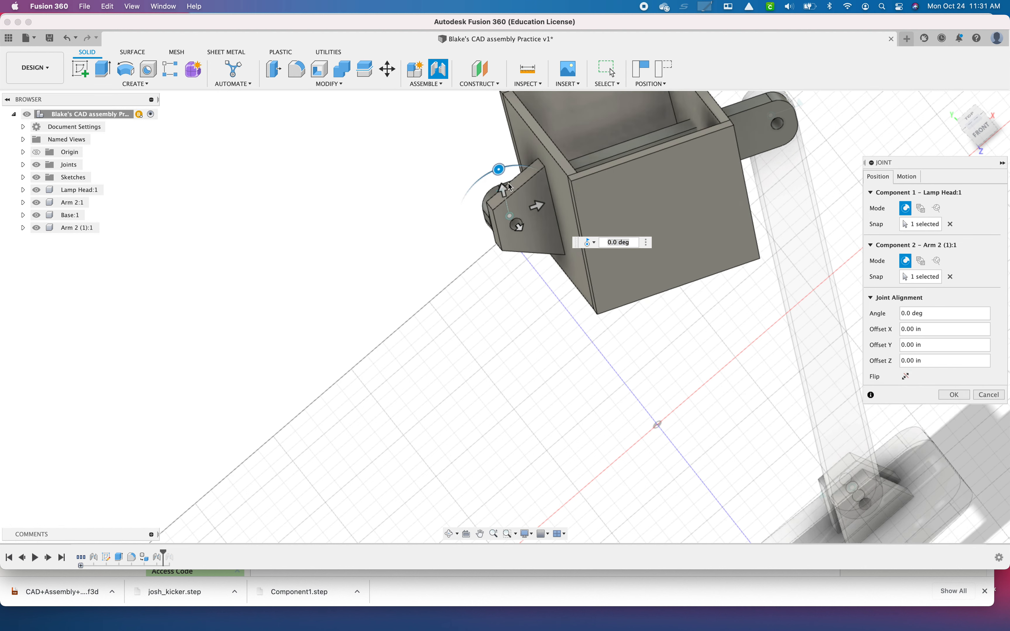
Rotate the lamp head about the joint so it extends away from the arm, and accept the joint
drag(500, 170, 524, 283)
scroll(662, 298, down, 3)
shift+middle_drag(694, 286, 668, 284)
click(954, 395)
mouse_move(609, 315)
shift+middle_down()
mouse_move(548, 313)
mouse_move(554, 358)
mouse_move(596, 361)
mouse_move(571, 354)
mouse_move(606, 308)
shift+middle_up()
scroll(573, 352, down, 5)
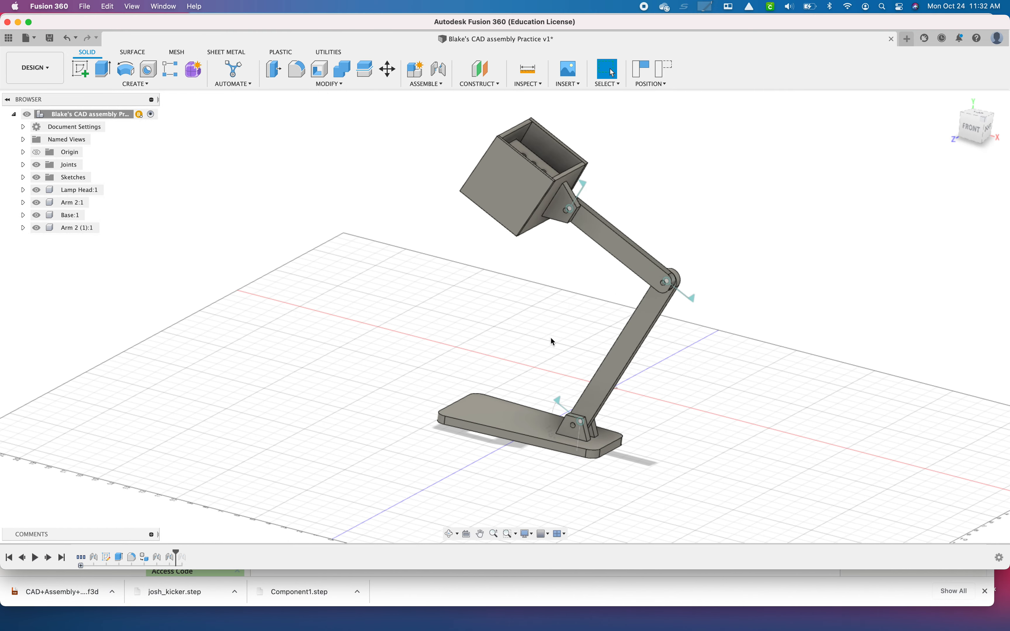